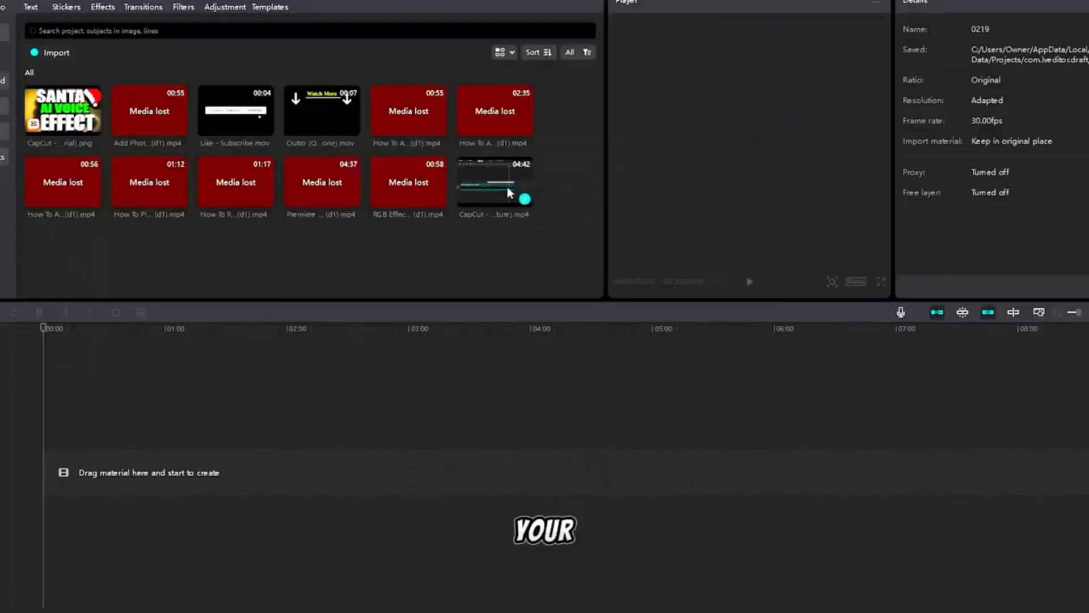
Add the CapCut tutorial video from the media library to the timeline
drag(509, 193, 56, 486)
drag(280, 398, 93, 529)
Open transcript-based editing for the clip and delete the detected pause and hesitation filler words
right_click(182, 471)
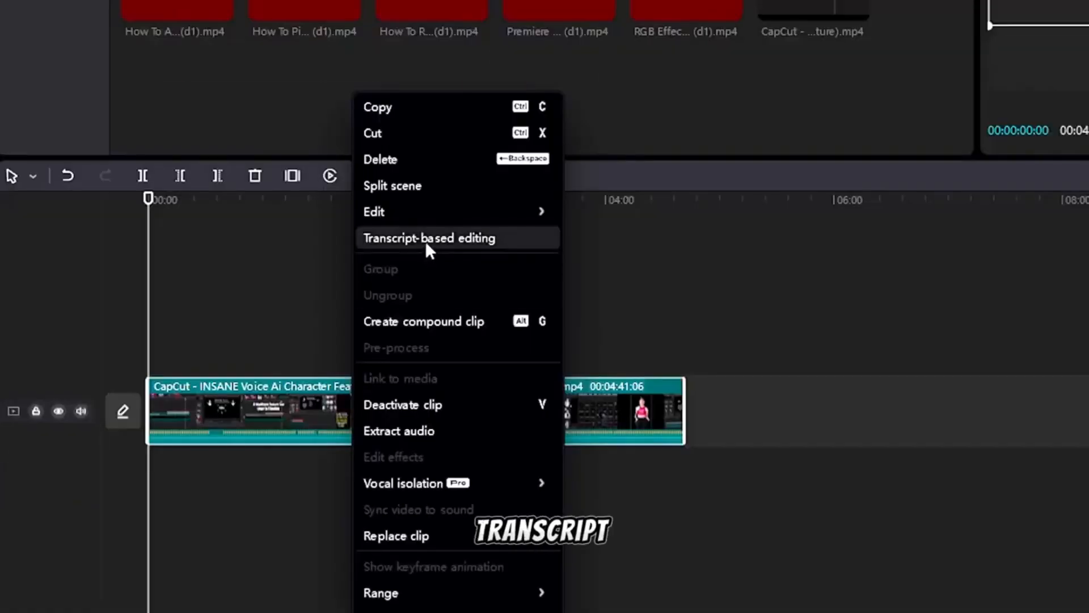
click(427, 240)
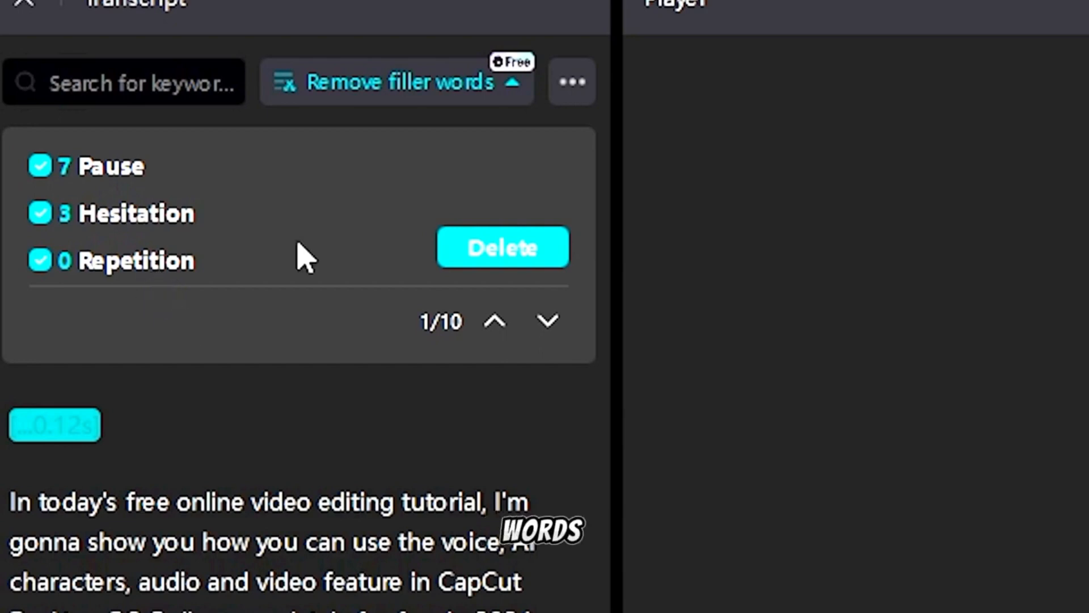
click(498, 250)
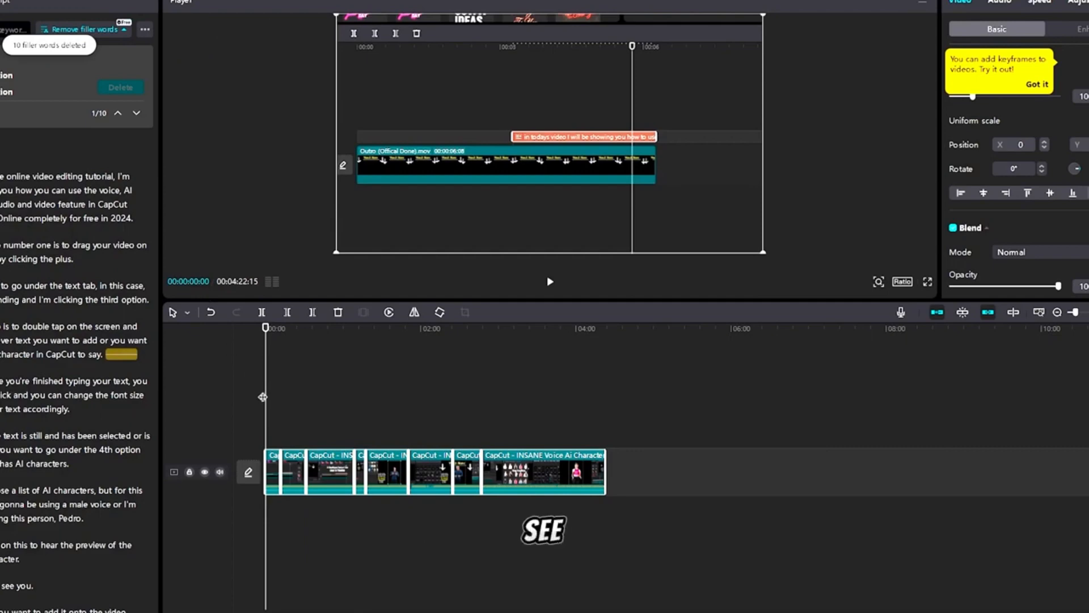
Inspect the resulting clip segments on the timeline by selecting them and scrubbing the playhead
click(365, 402)
click(584, 468)
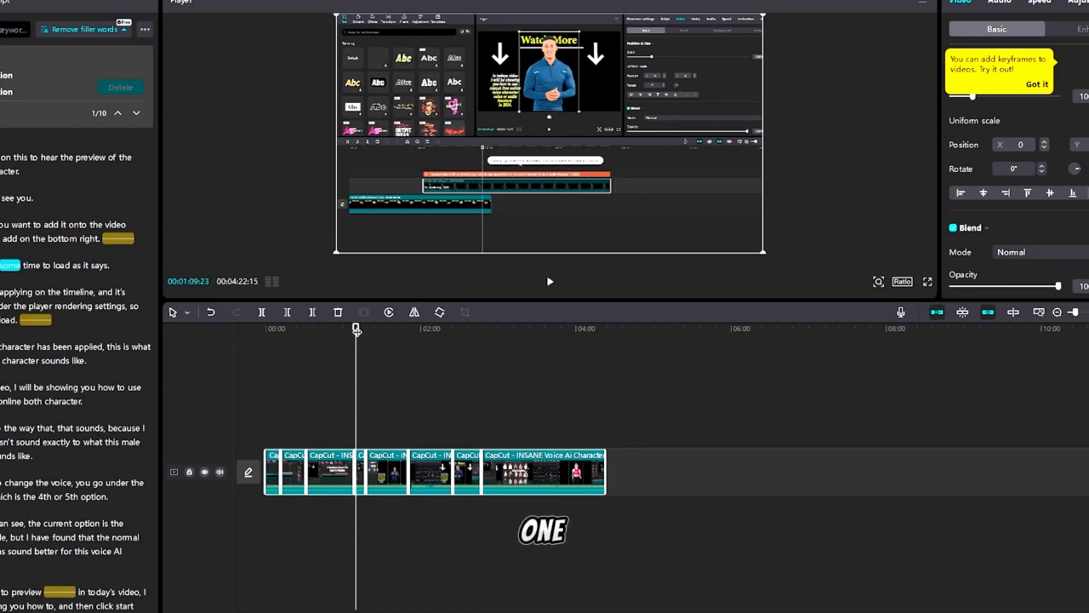
drag(357, 330, 265, 347)
click(304, 397)
click(293, 471)
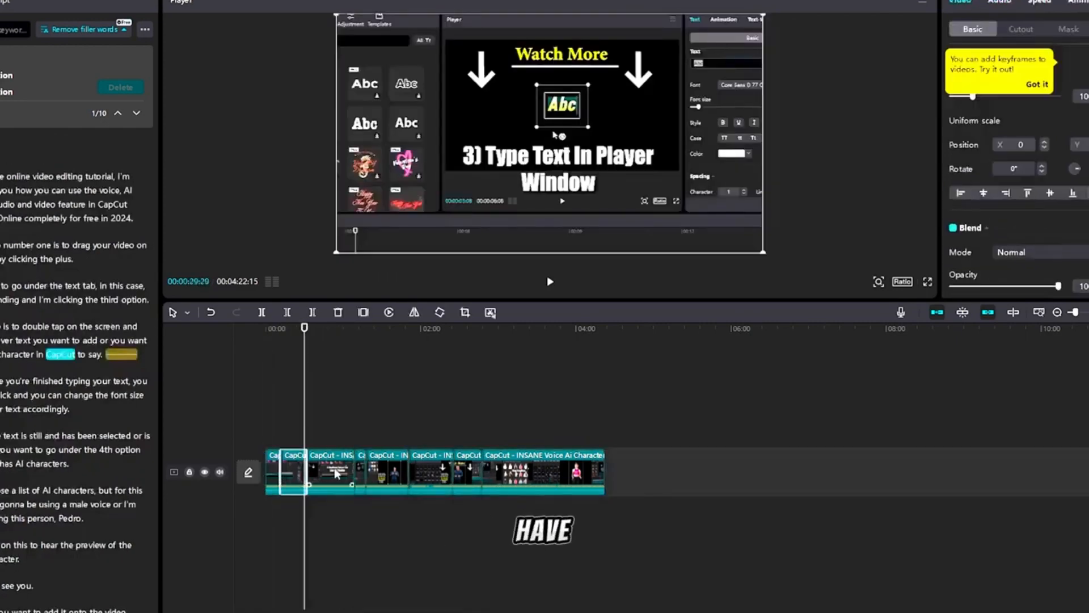
click(336, 473)
click(386, 471)
drag(309, 329, 249, 353)
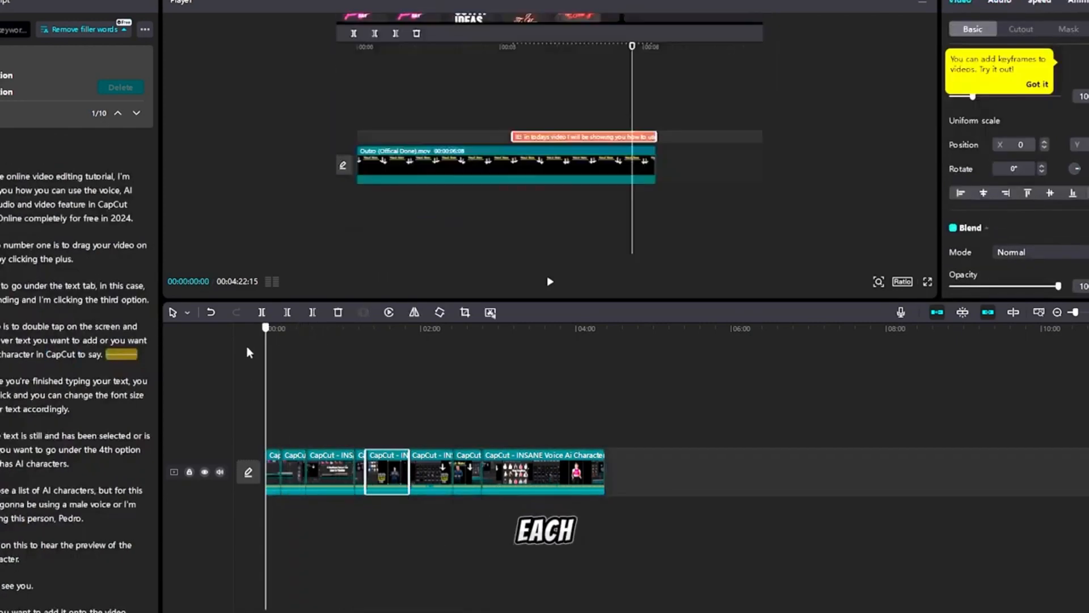
click(275, 471)
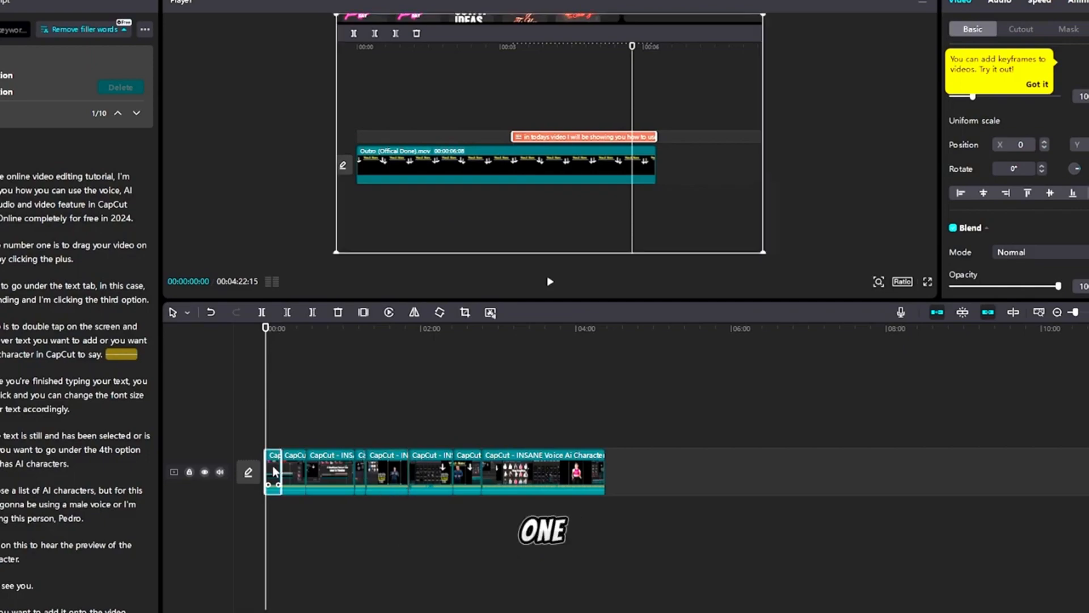
Select the first transcript paragraph of the opening segment and turn it into text with the yellow Trending text template
right_click(275, 472)
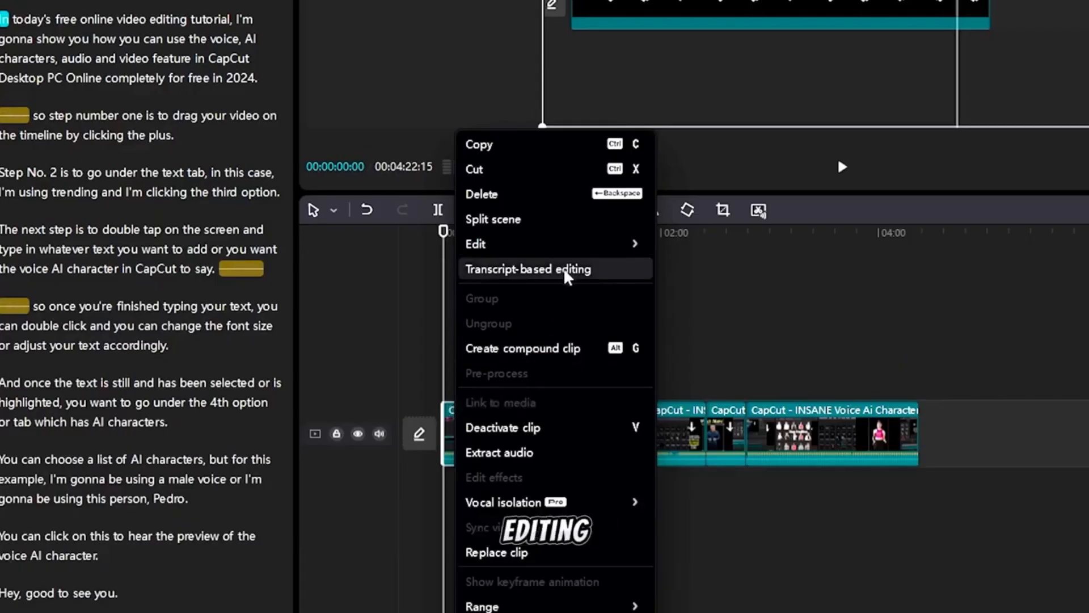
click(568, 270)
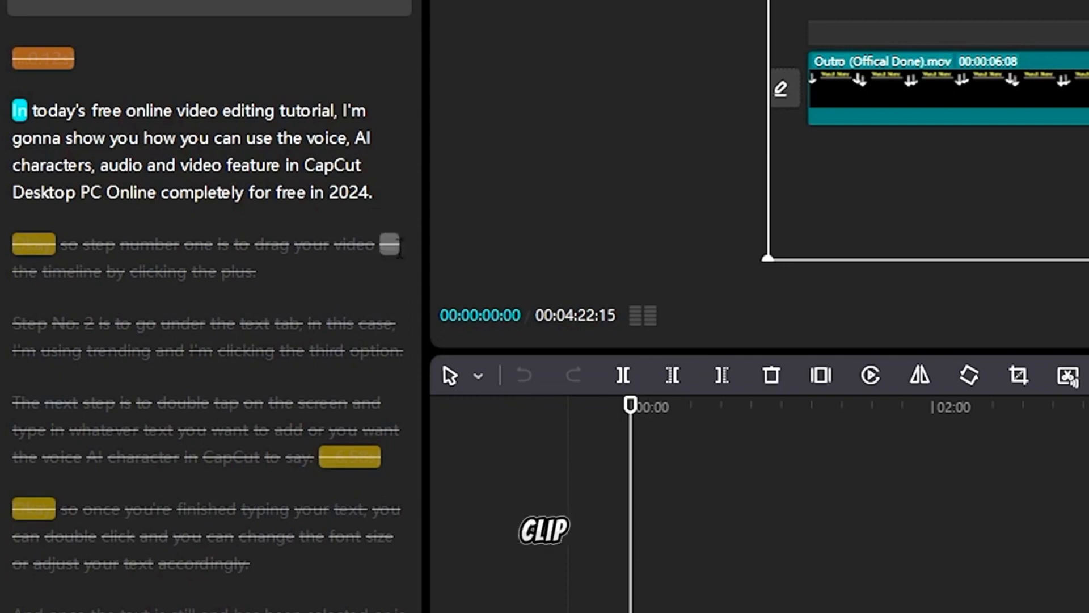
click(34, 111)
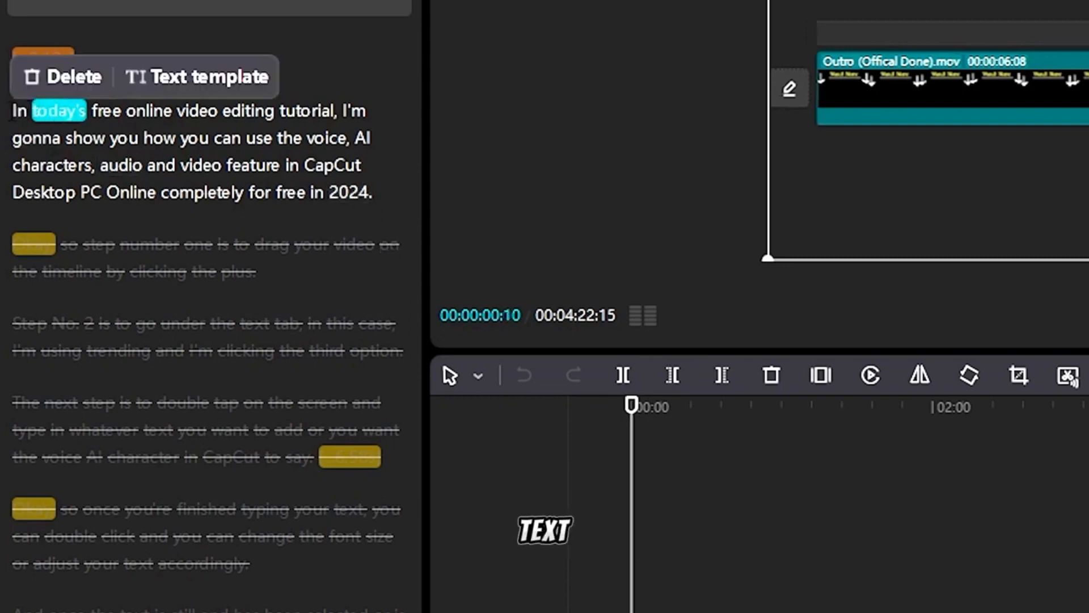
drag(12, 111, 372, 191)
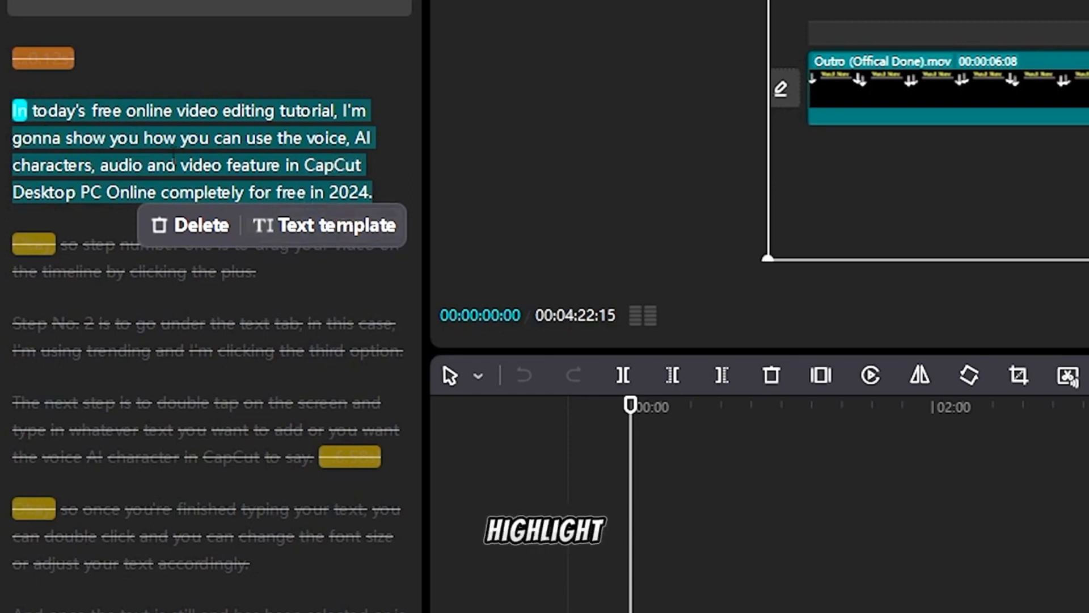
click(344, 224)
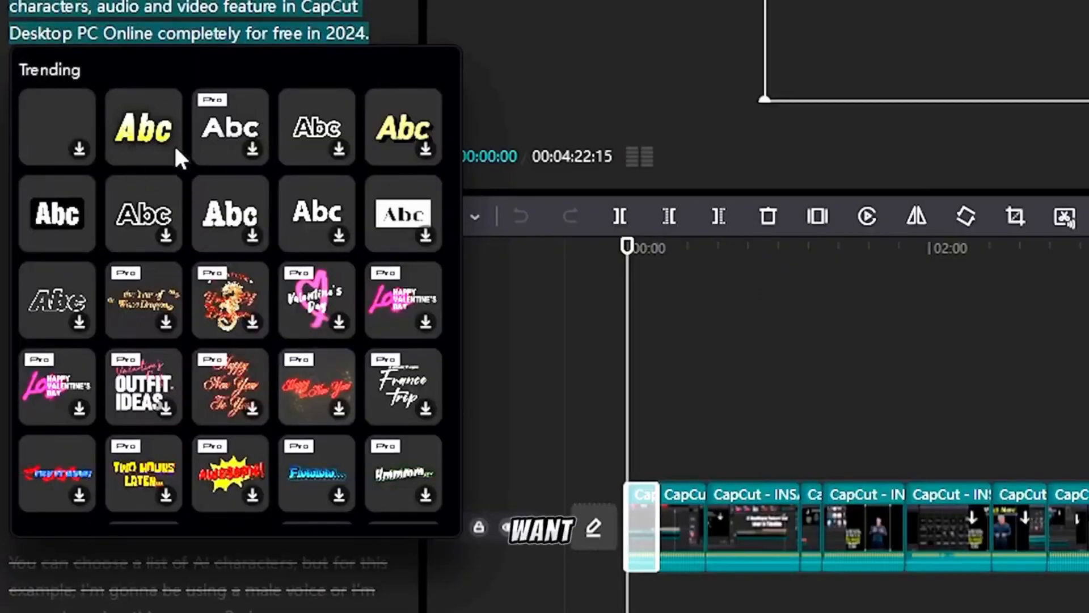
mouse_move(147, 136)
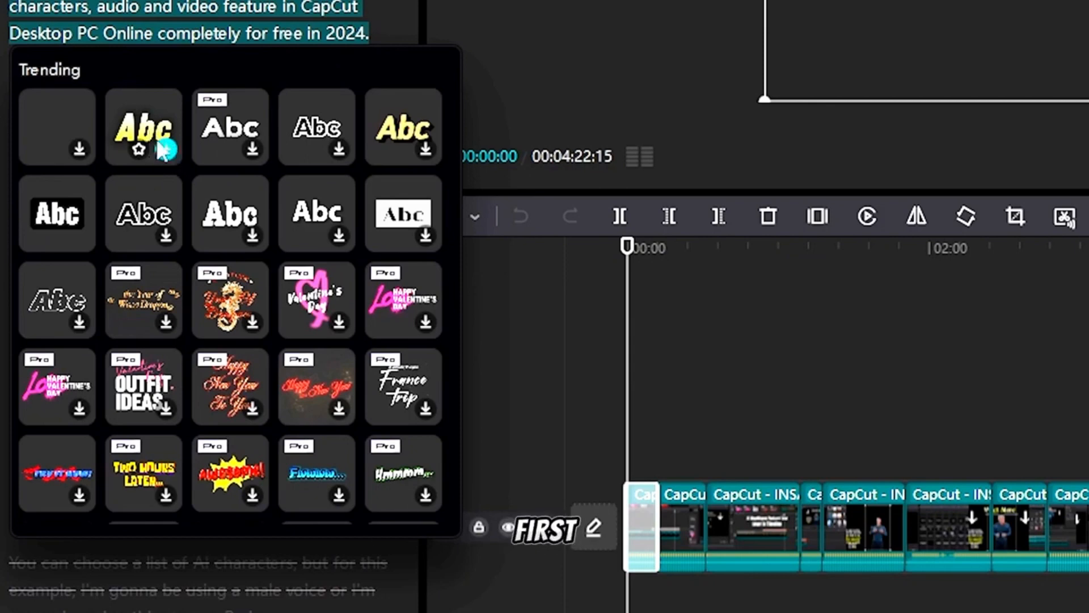
click(166, 150)
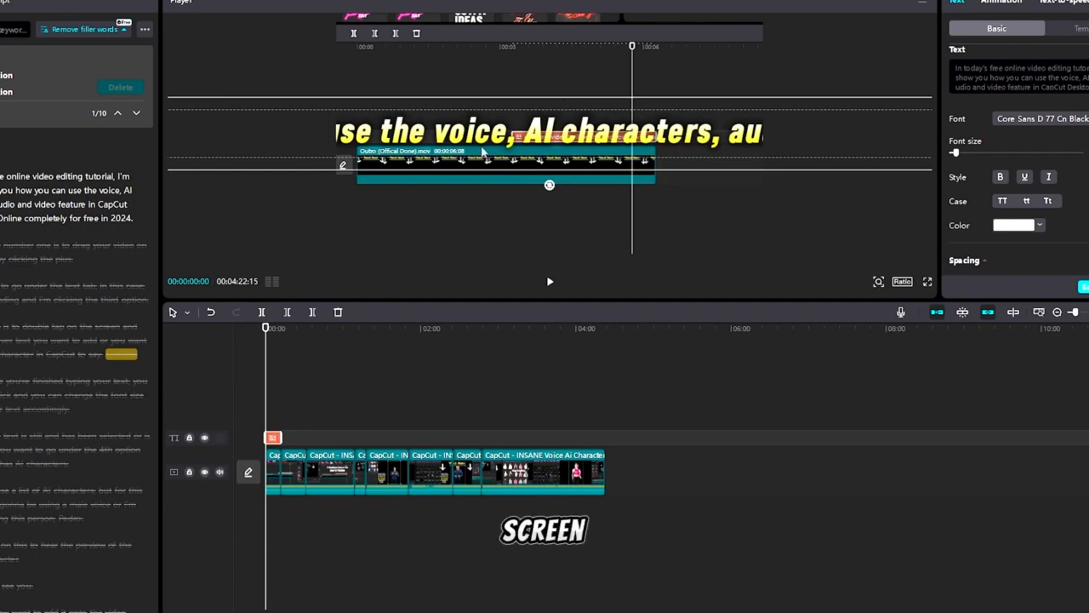
Add the Justin-Walking 3 AI character to the new text clip
drag(884, 102, 755, 102)
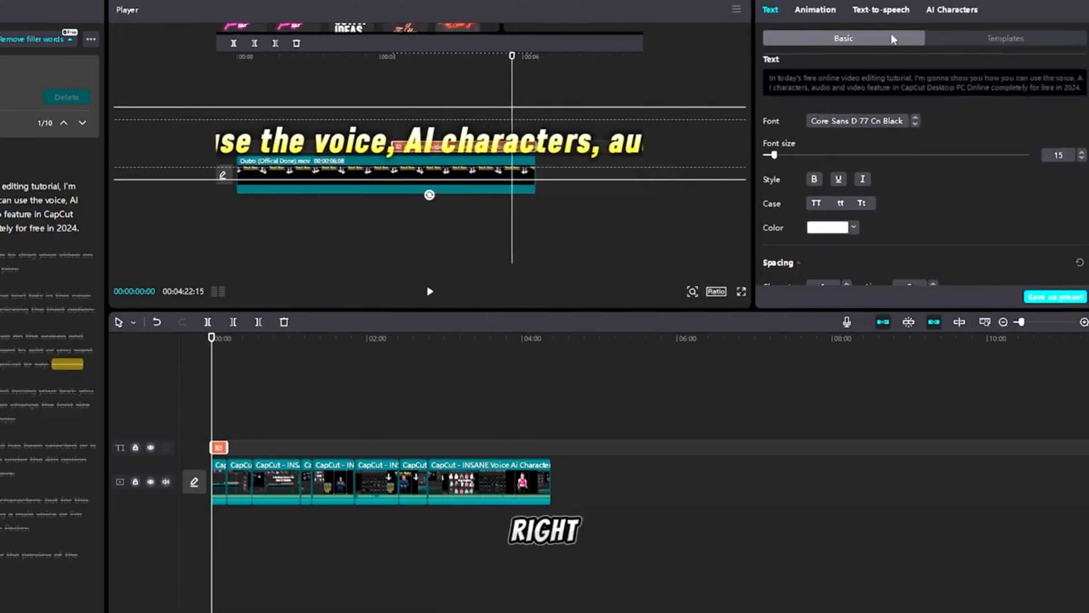
click(941, 12)
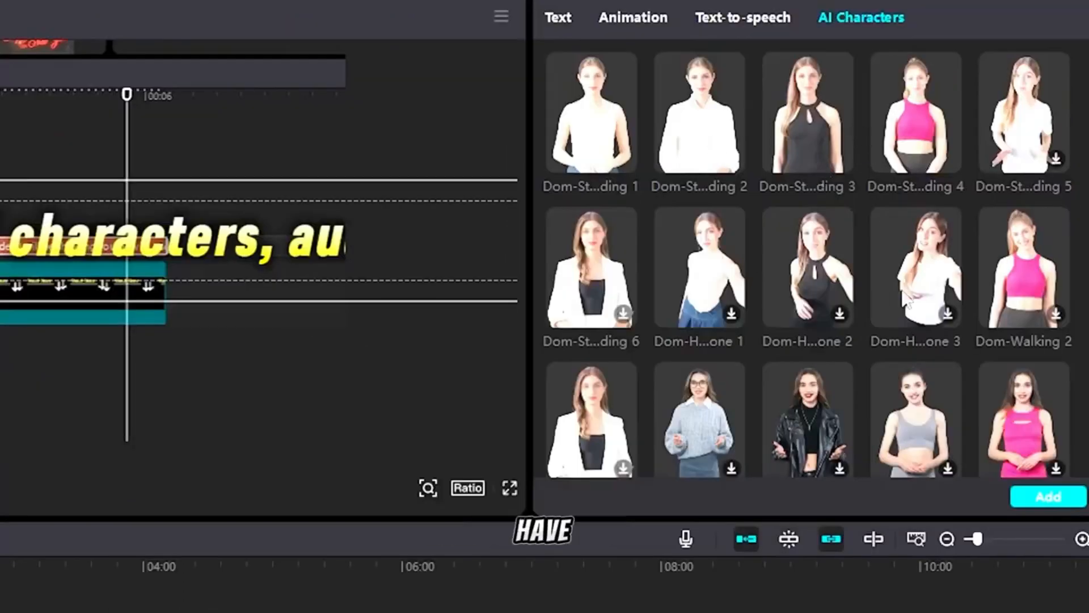
scroll(899, 290, down, 3)
scroll(887, 295, down, 5)
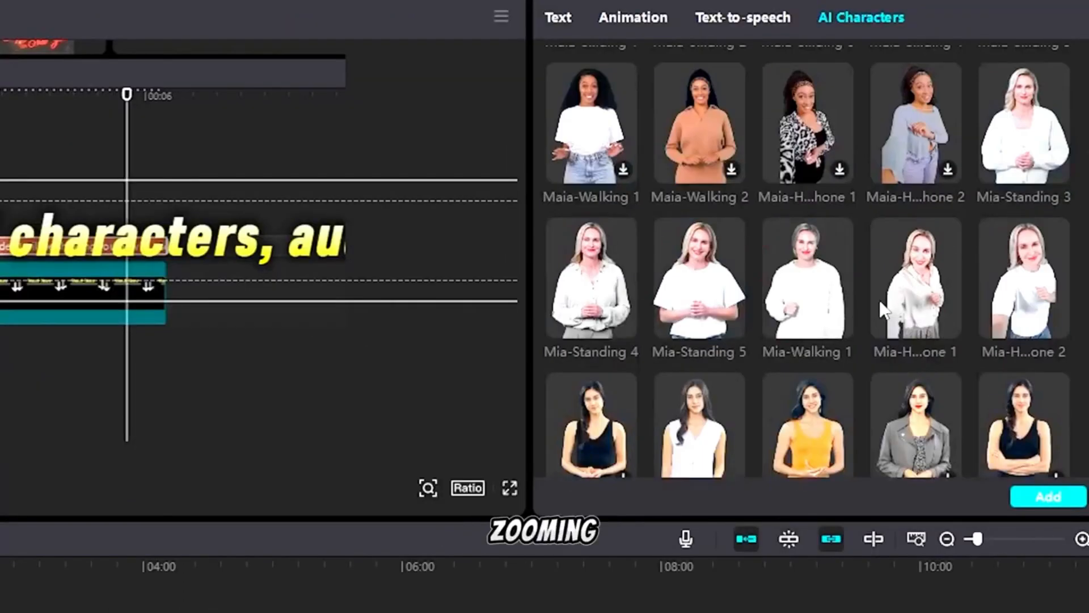
scroll(880, 303, down, 15)
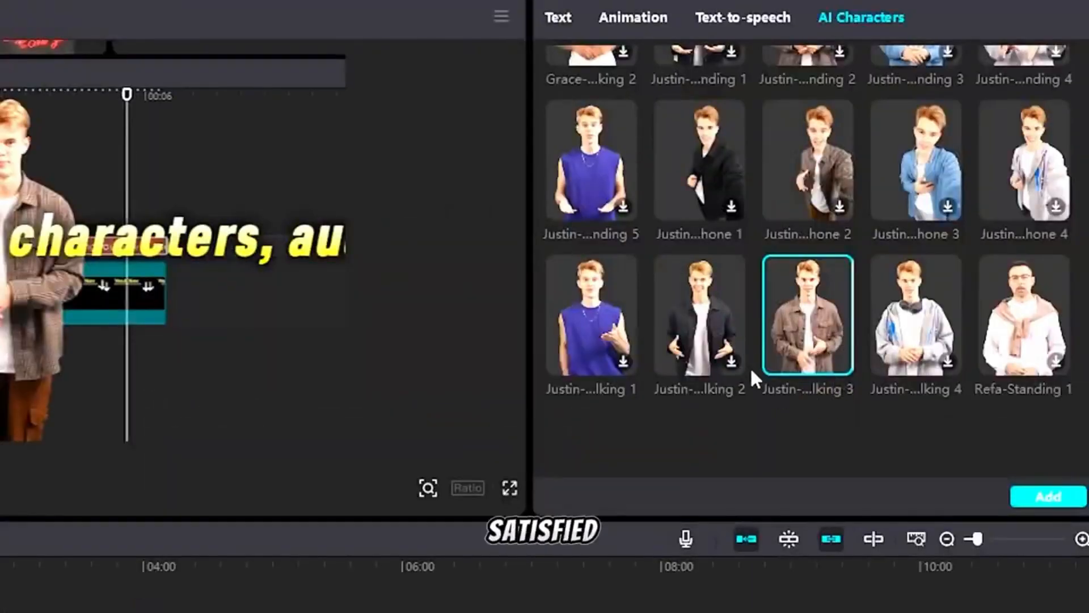
click(1048, 497)
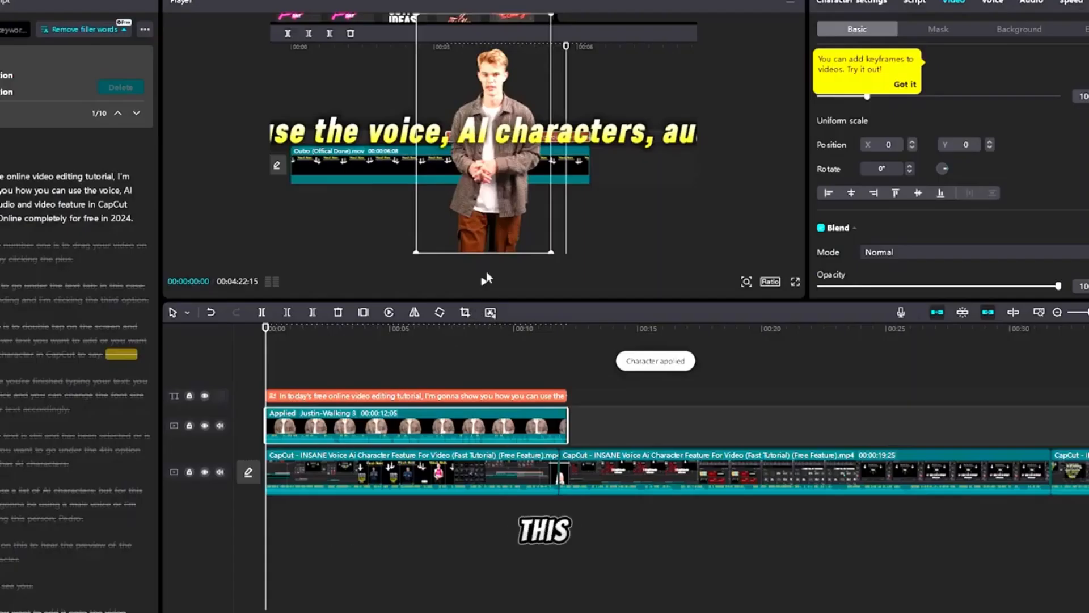
Mute the original video clip's audio beneath the AI character clip
click(484, 286)
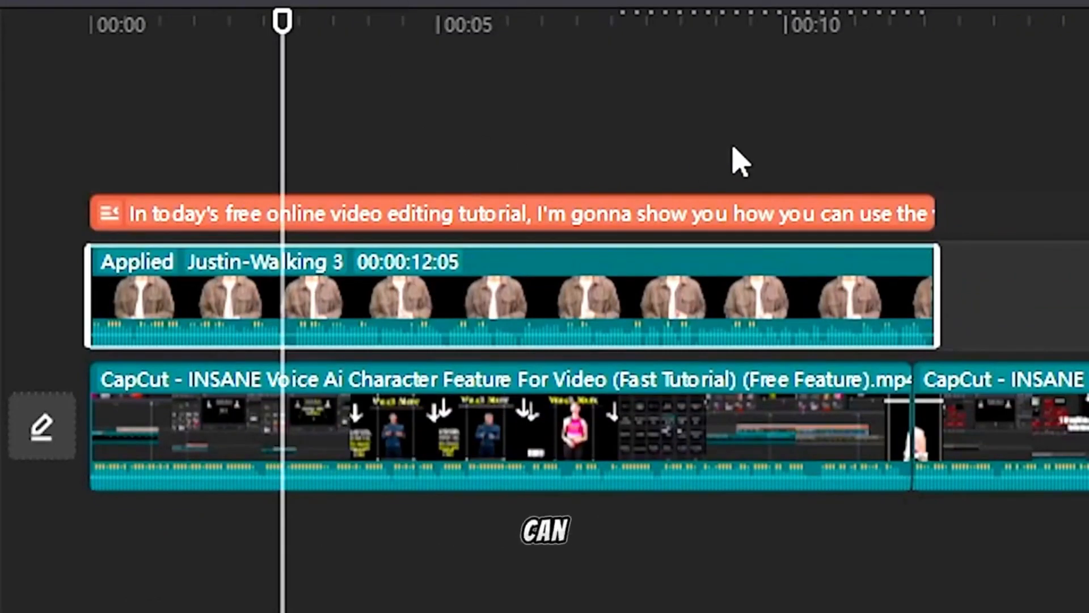
click(498, 400)
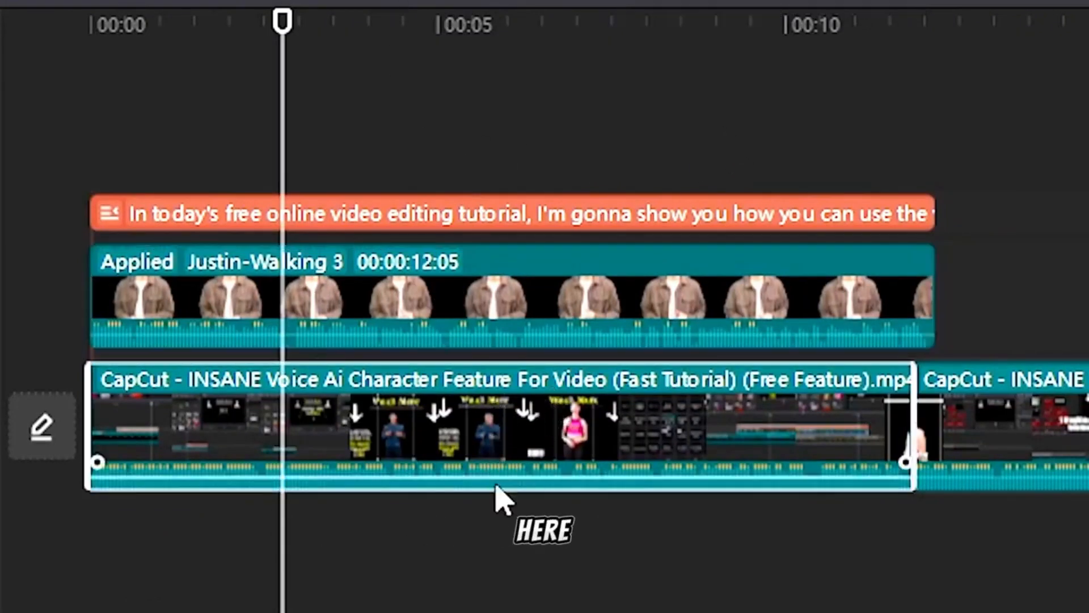
drag(495, 475, 501, 507)
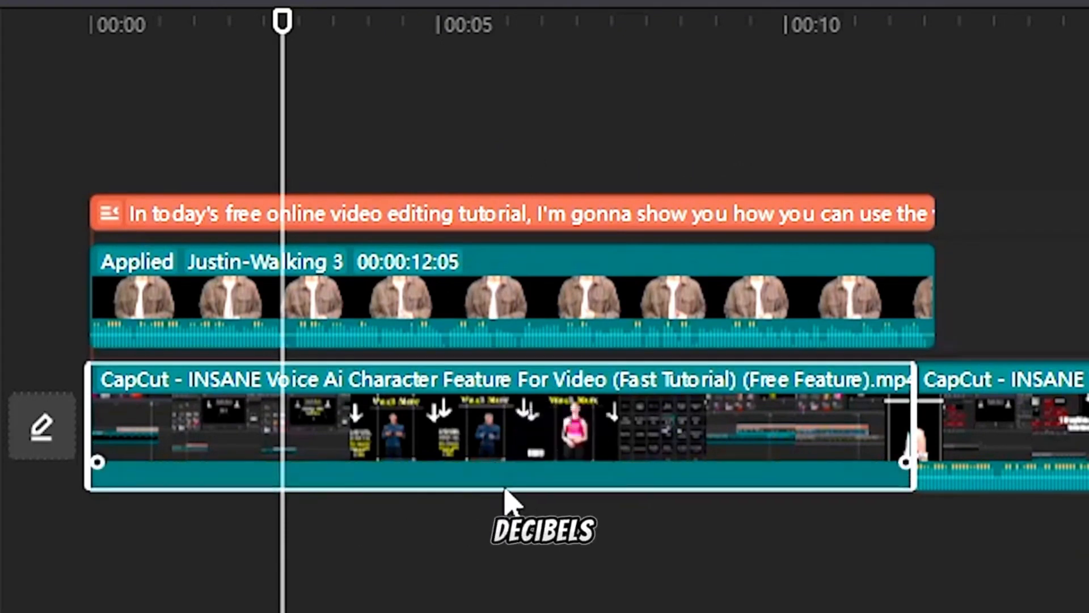
Delete the text clip above the AI character clip
click(507, 216)
key(Delete)
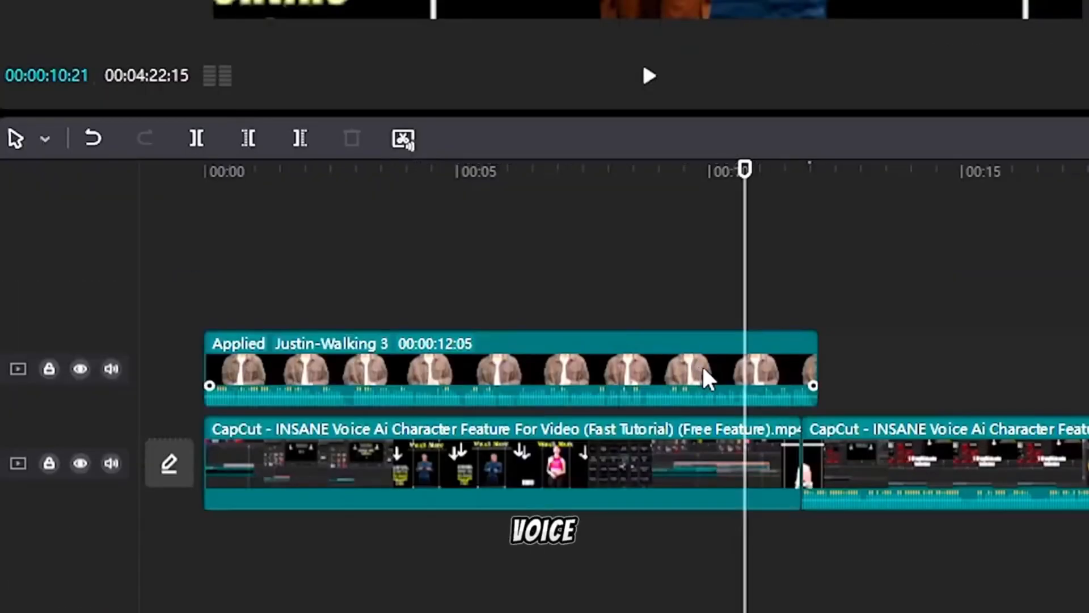
Open the AI character clip's voice options and browse the available voices
click(708, 379)
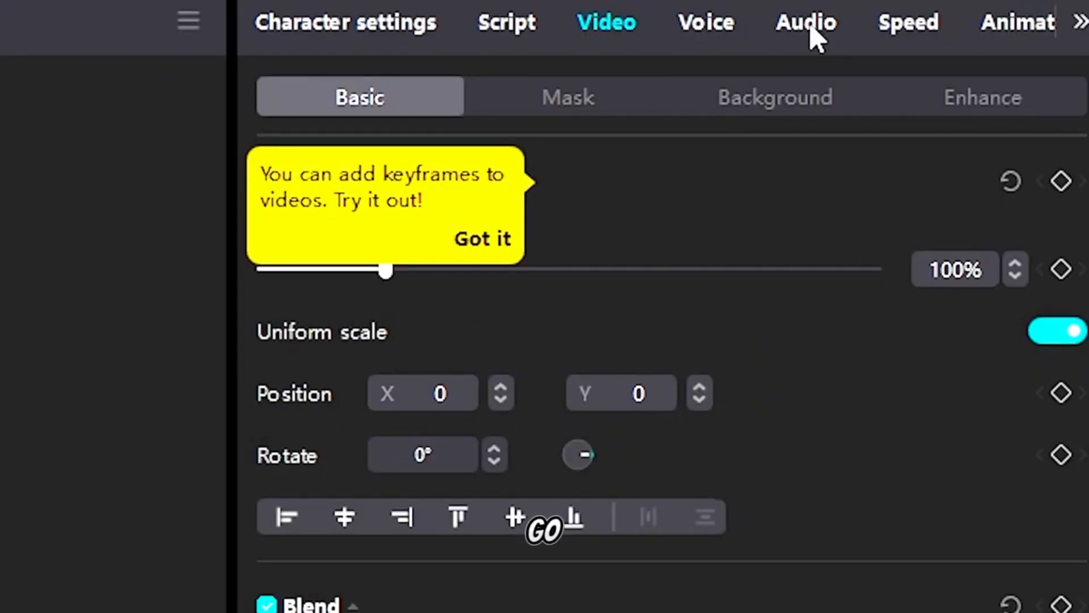
click(808, 26)
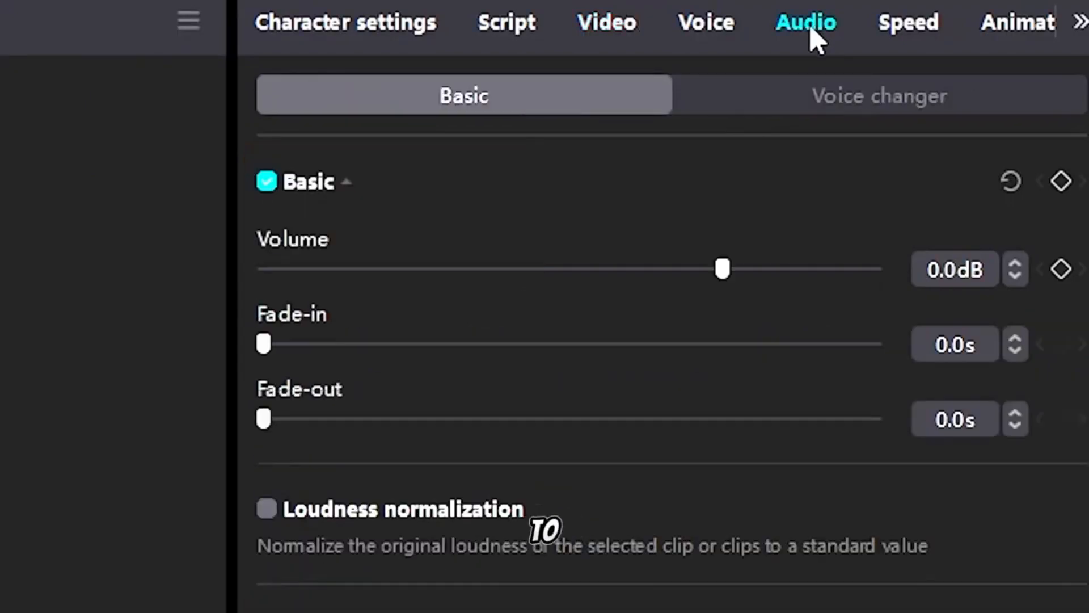
click(686, 29)
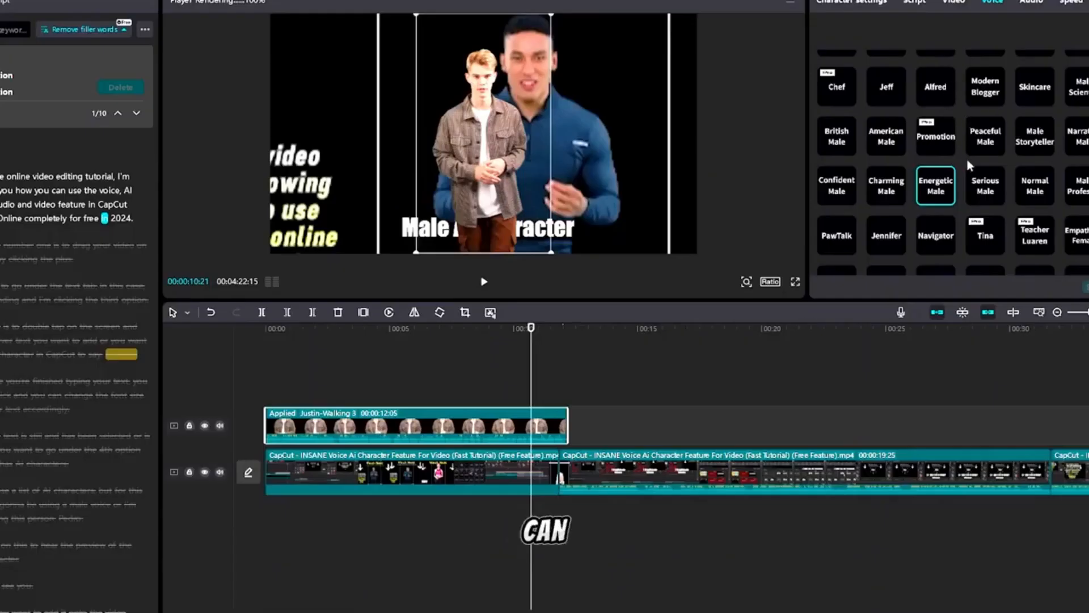
scroll(969, 164, up, 5)
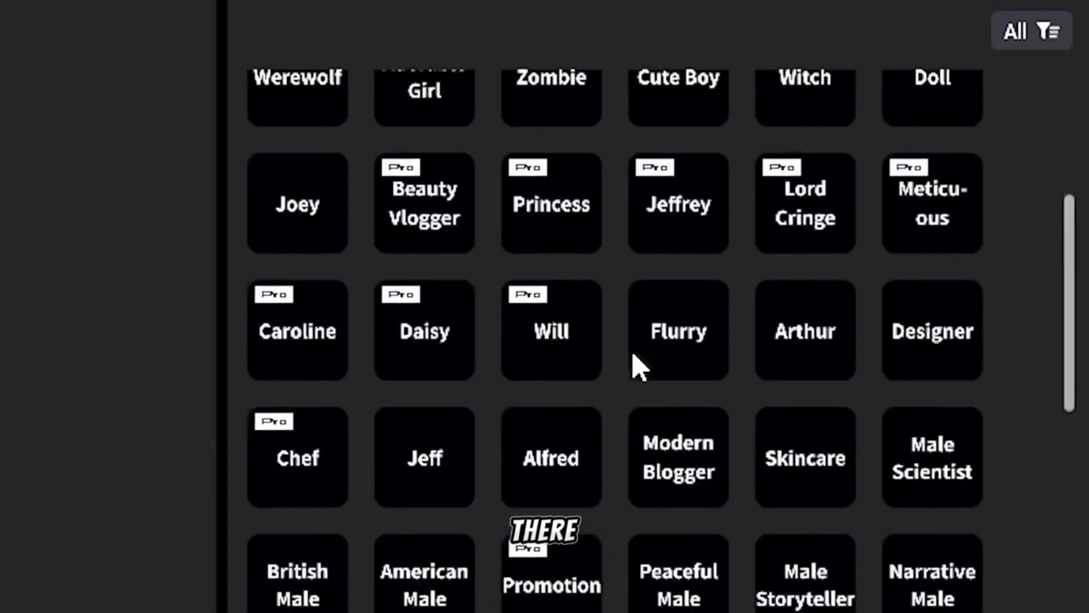
scroll(937, 193, down, 2)
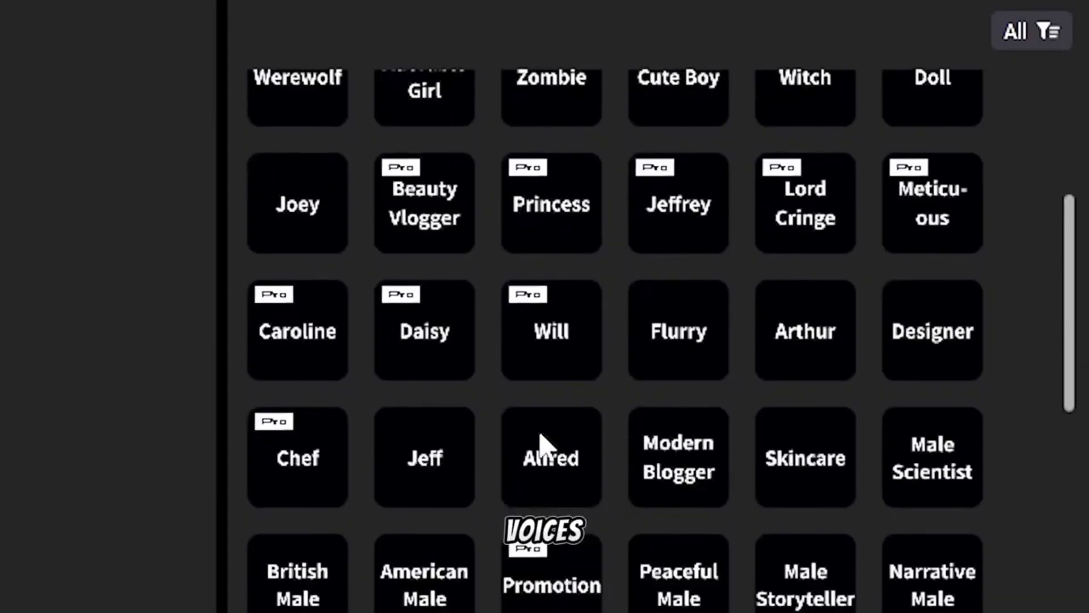
scroll(541, 445, down, 5)
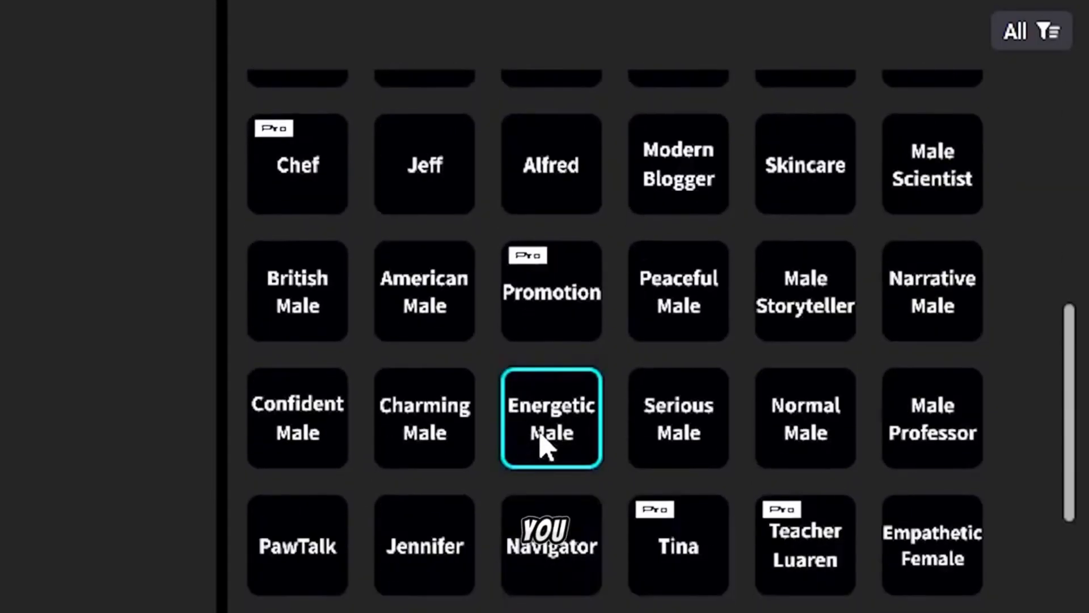
scroll(540, 447, up, 10)
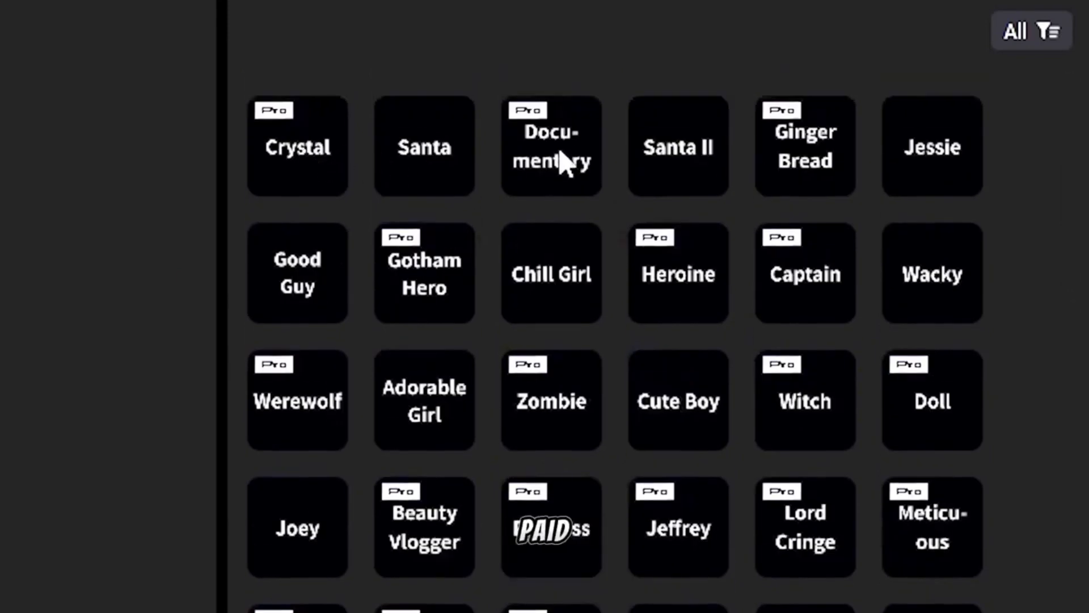
scroll(695, 397, down, 5)
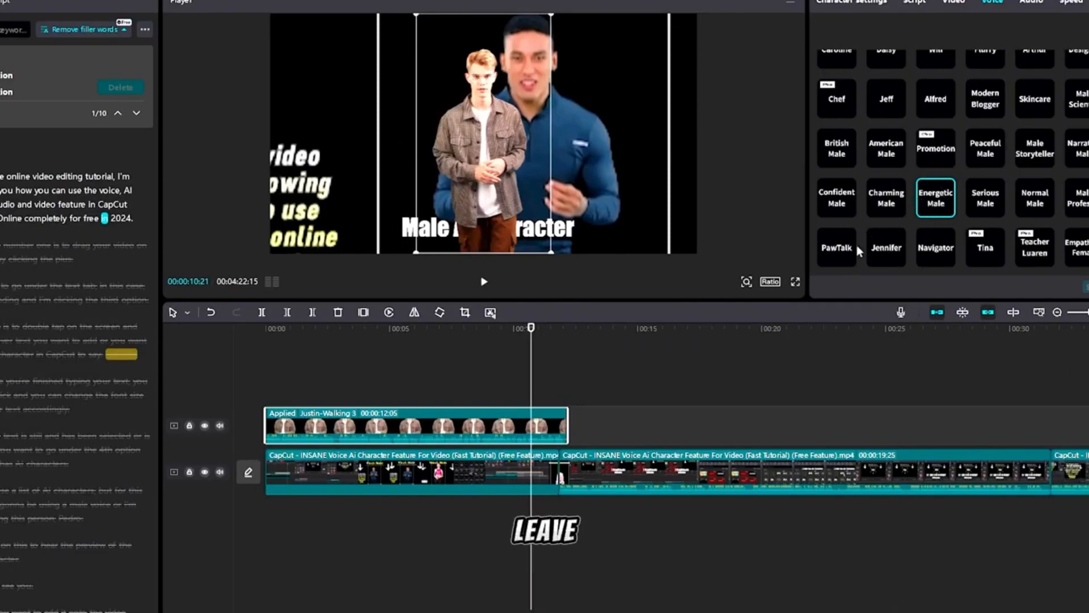
Select the next clip's transcript paragraphs and turn them into text with the yellow Trending text template
drag(532, 330, 597, 338)
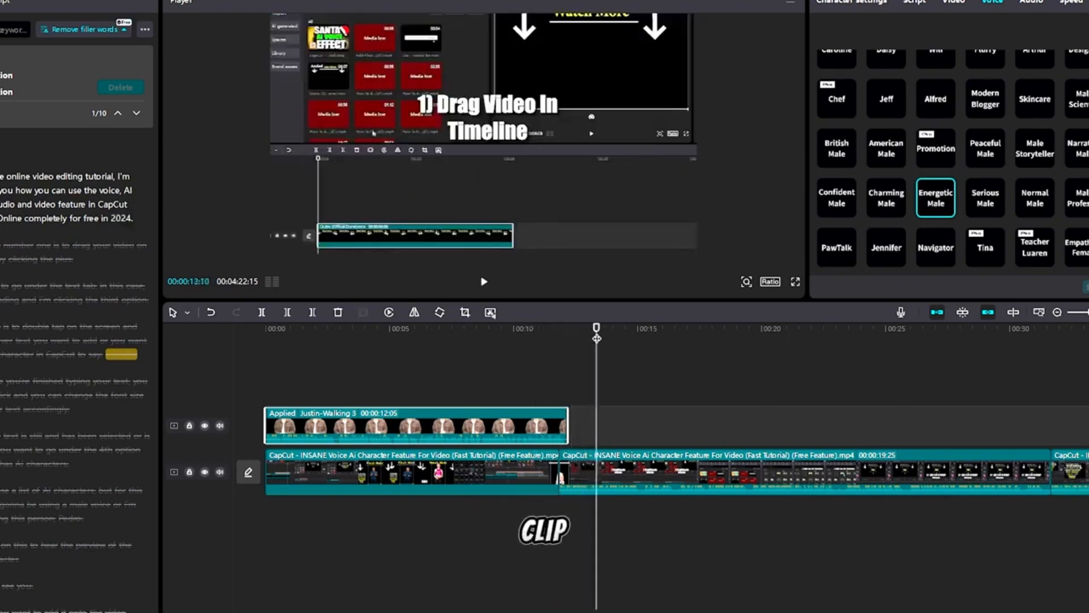
click(642, 469)
right_click(641, 468)
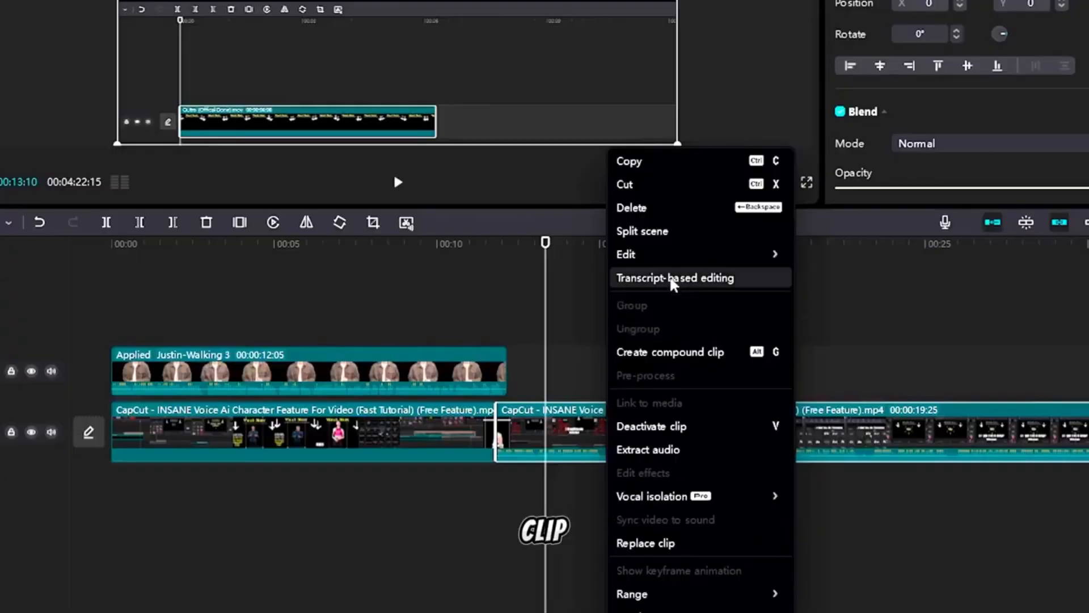
click(672, 280)
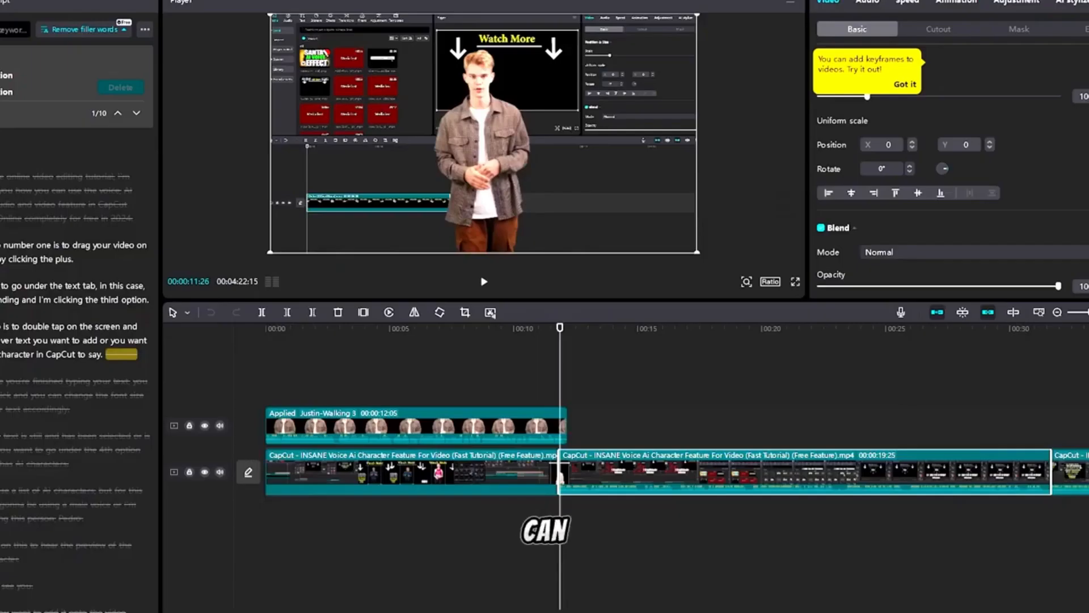
mouse_move(3, 245)
mouse_down()
mouse_move(74, 259)
mouse_move(101, 353)
mouse_move(132, 354)
mouse_up()
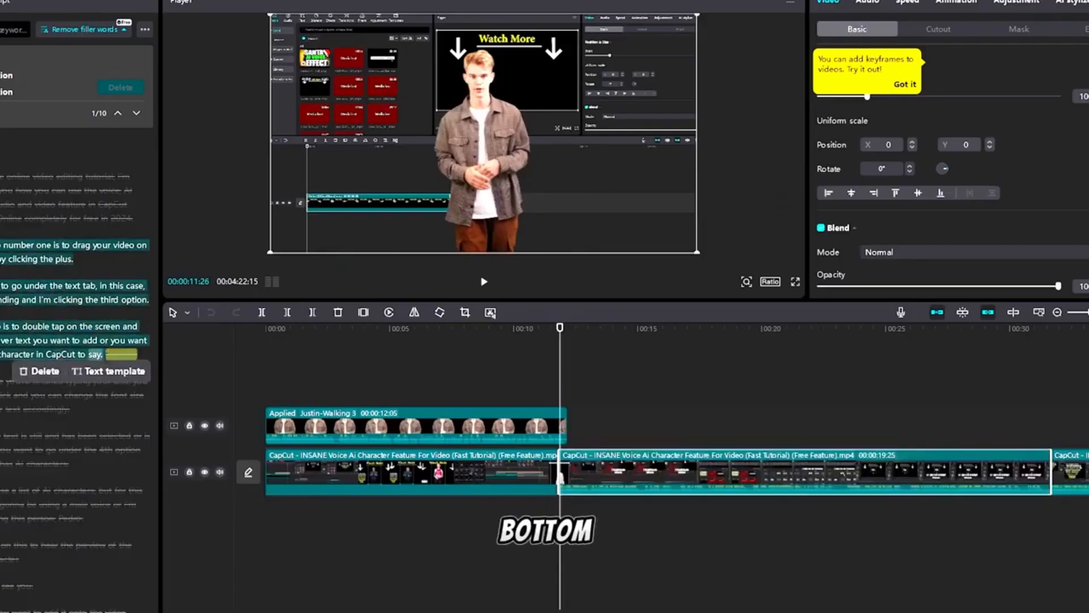
click(108, 371)
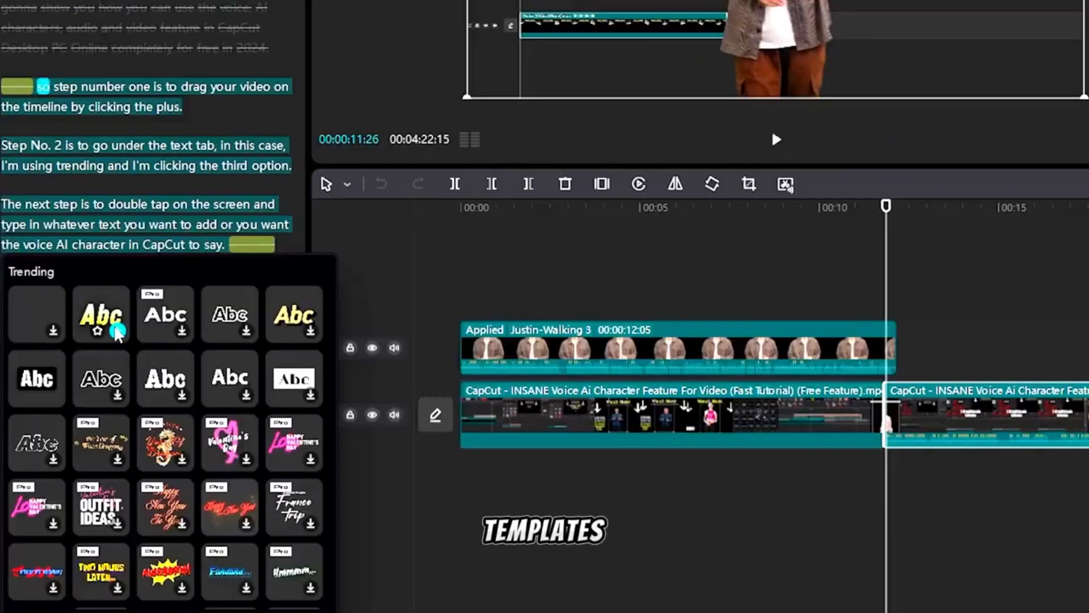
click(117, 330)
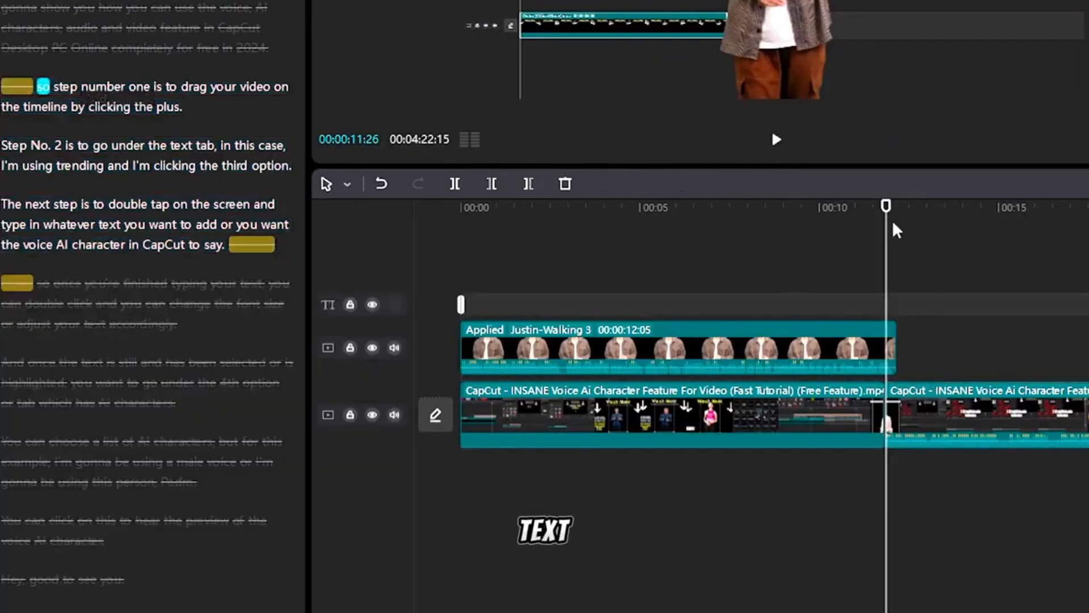
Move the new text clip so it starts at the beginning of the next video clip on the timeline
drag(886, 208, 915, 208)
click(941, 400)
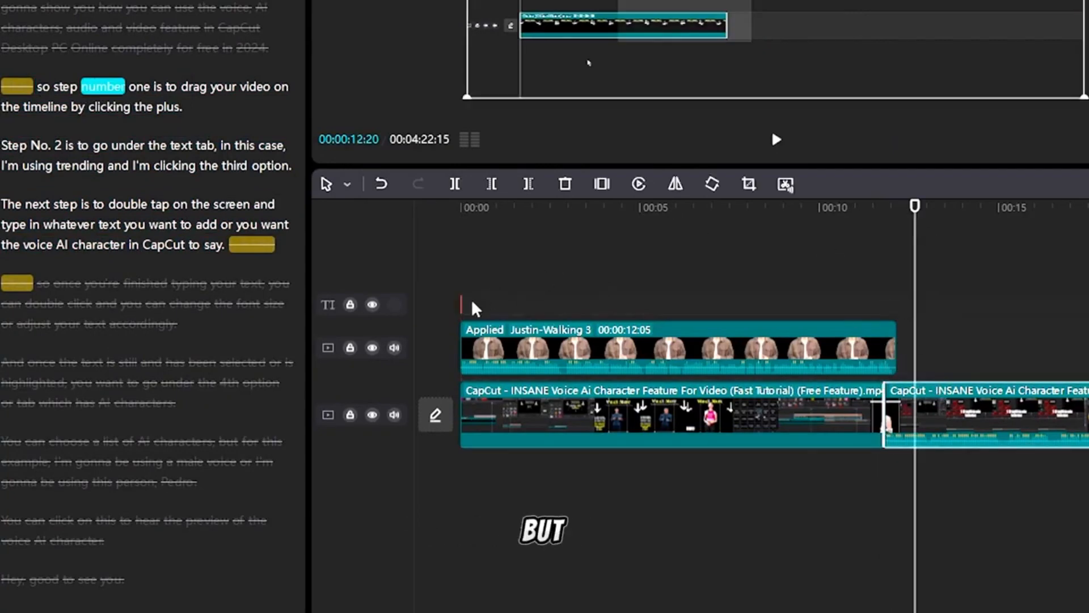
drag(463, 302, 549, 302)
drag(465, 304, 942, 309)
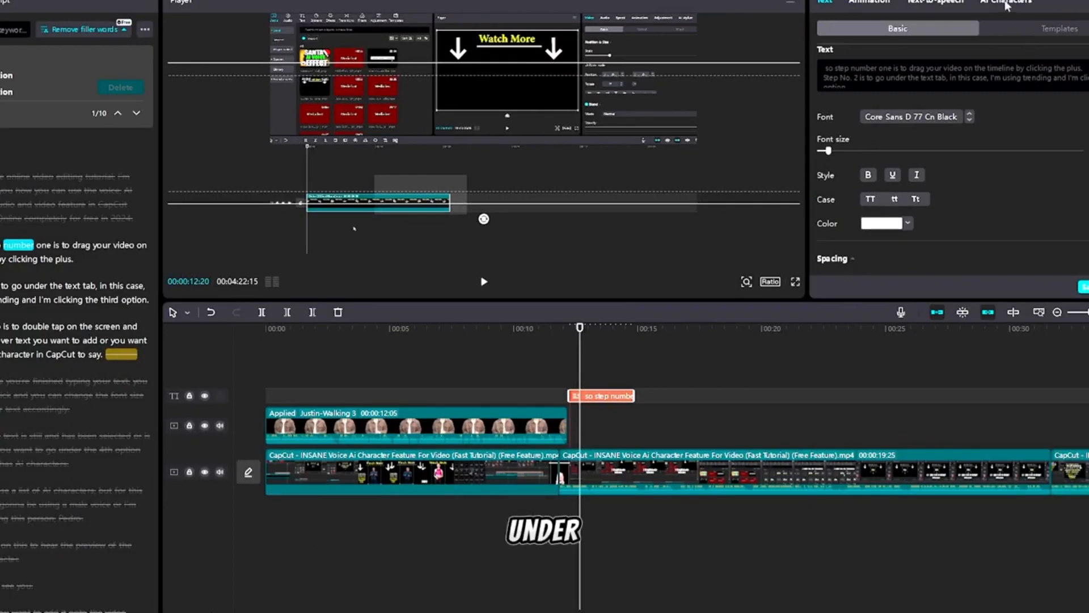
Add the Justin-Walking 3 AI character for the selected text clip
click(1005, 3)
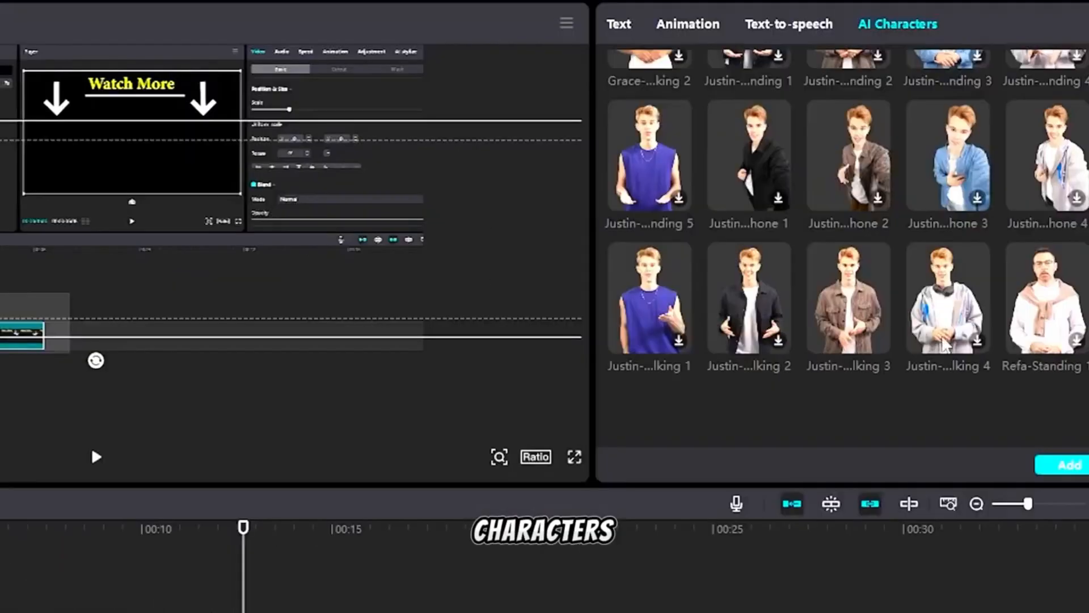
click(849, 304)
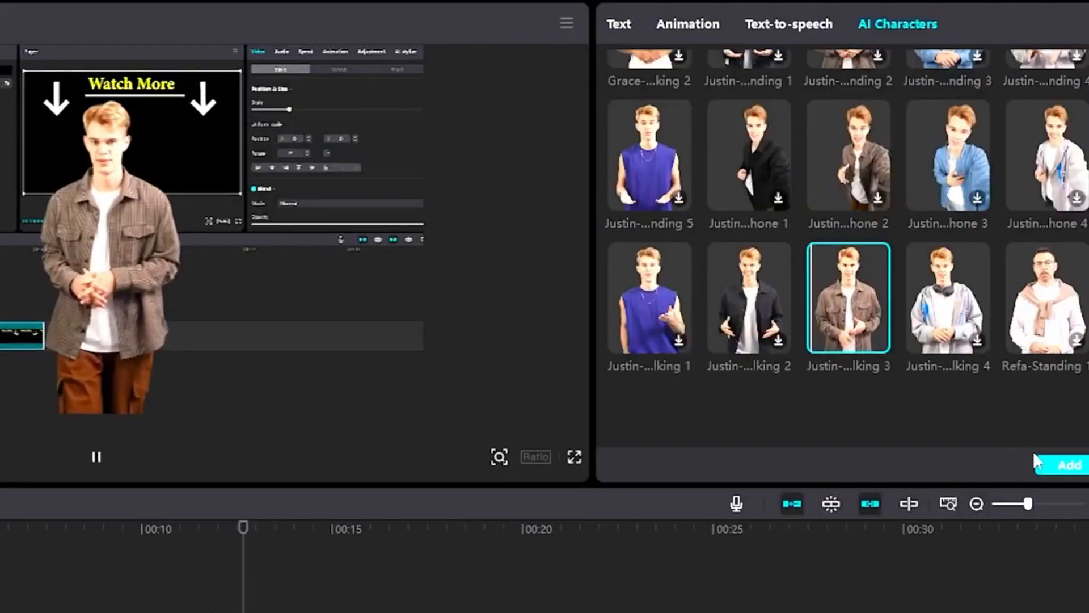
click(1055, 468)
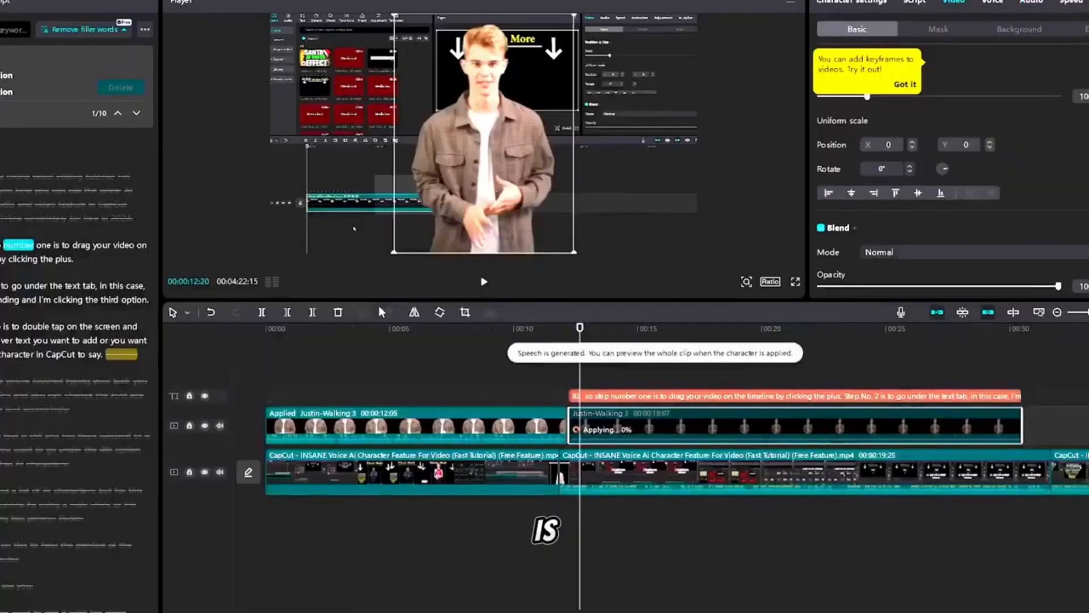
Delete the text clip above the new AI character clip and mute the video clip's audio beneath it
click(656, 397)
key(Delete)
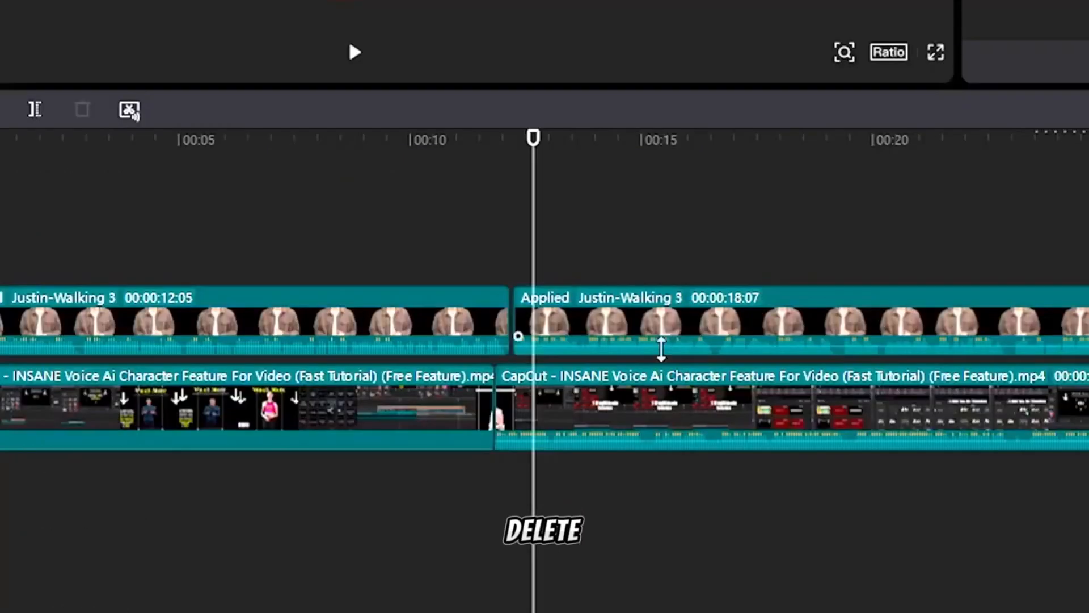
click(620, 475)
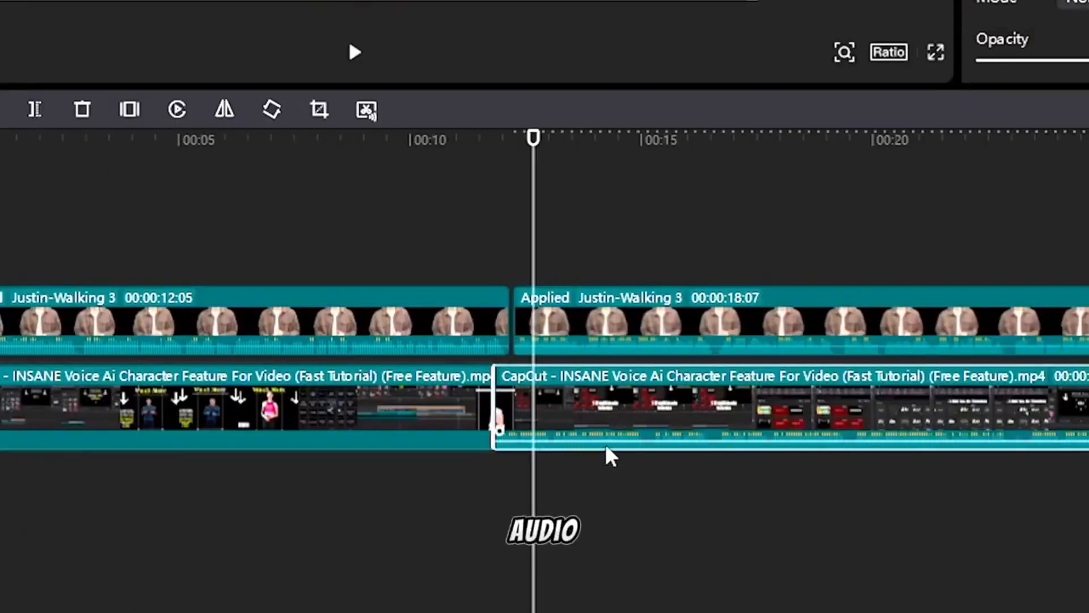
drag(605, 442, 610, 471)
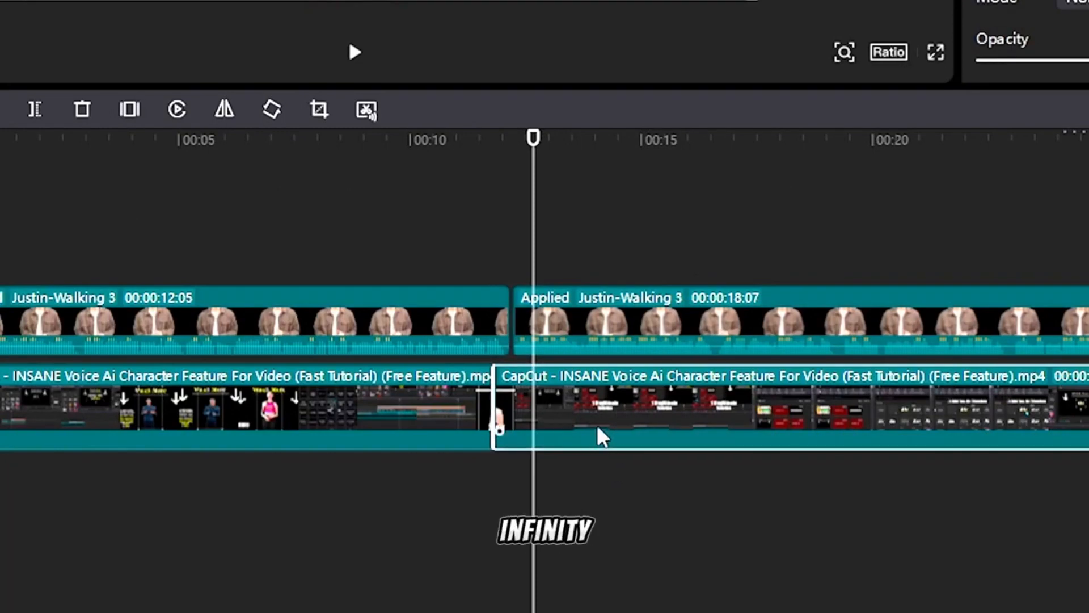
Play back the edited section to review the AI character clips
click(651, 313)
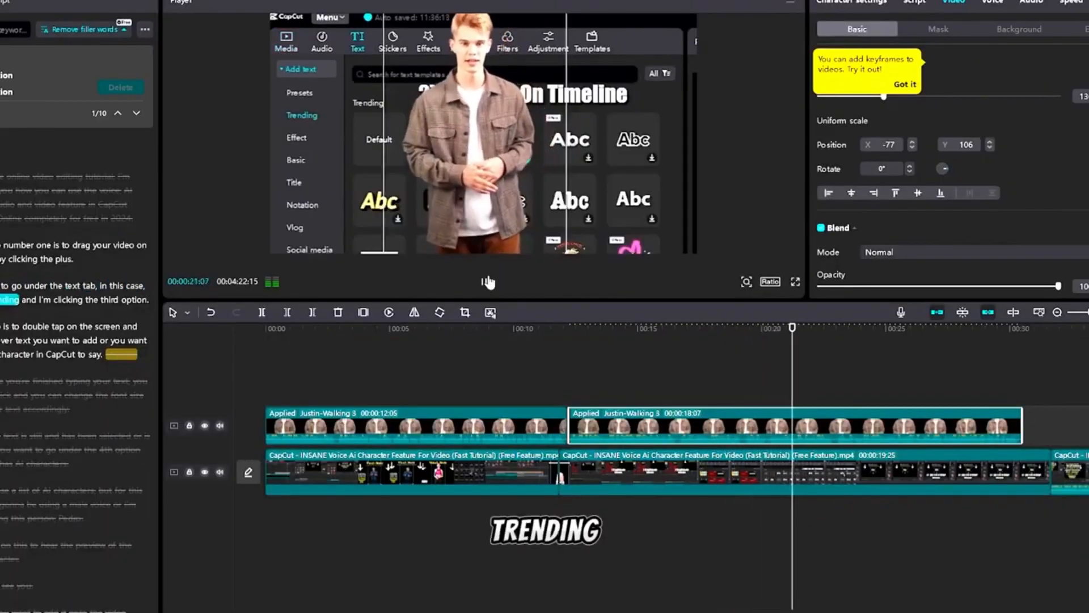
click(488, 282)
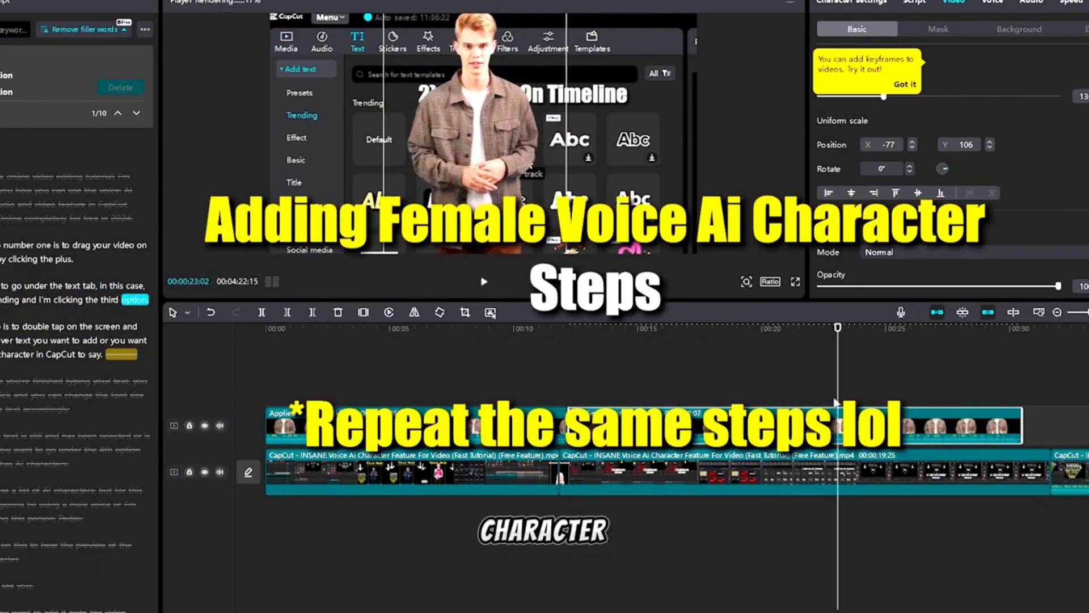
drag(838, 328, 1040, 362)
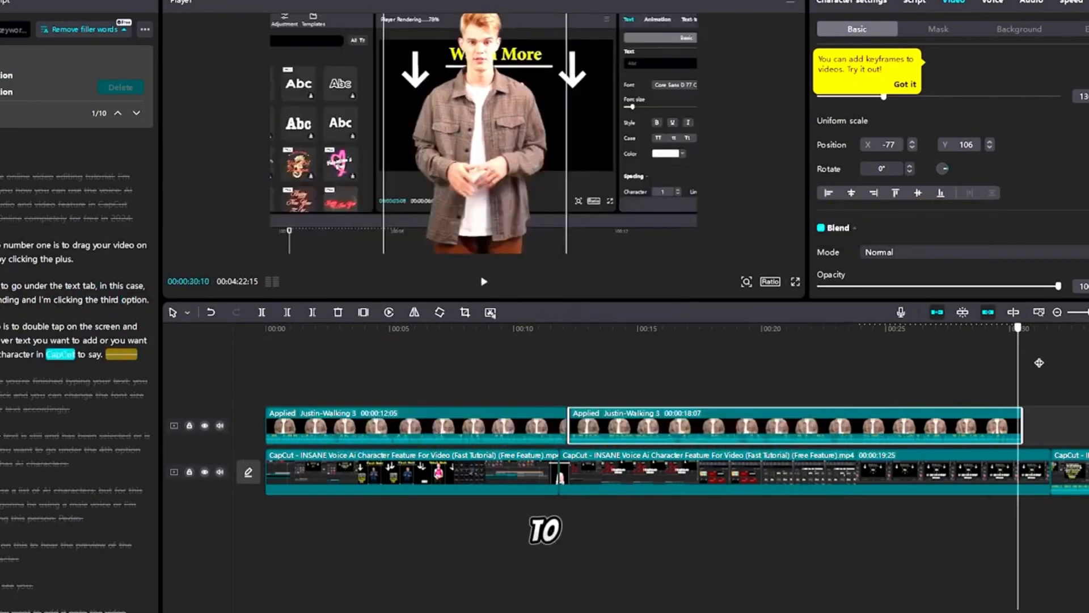
key(space)
ctrl+scroll(621, 481, down, 3)
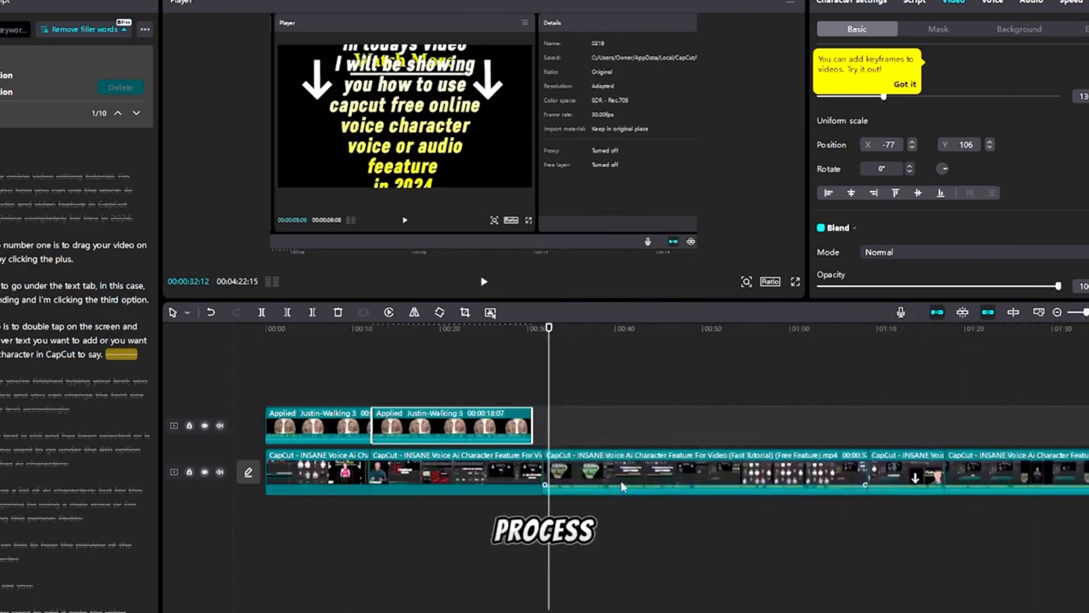
Open transcript-based editing for the next video clip and turn its selected paragraphs into text with the yellow Trending template
click(603, 468)
right_click(604, 468)
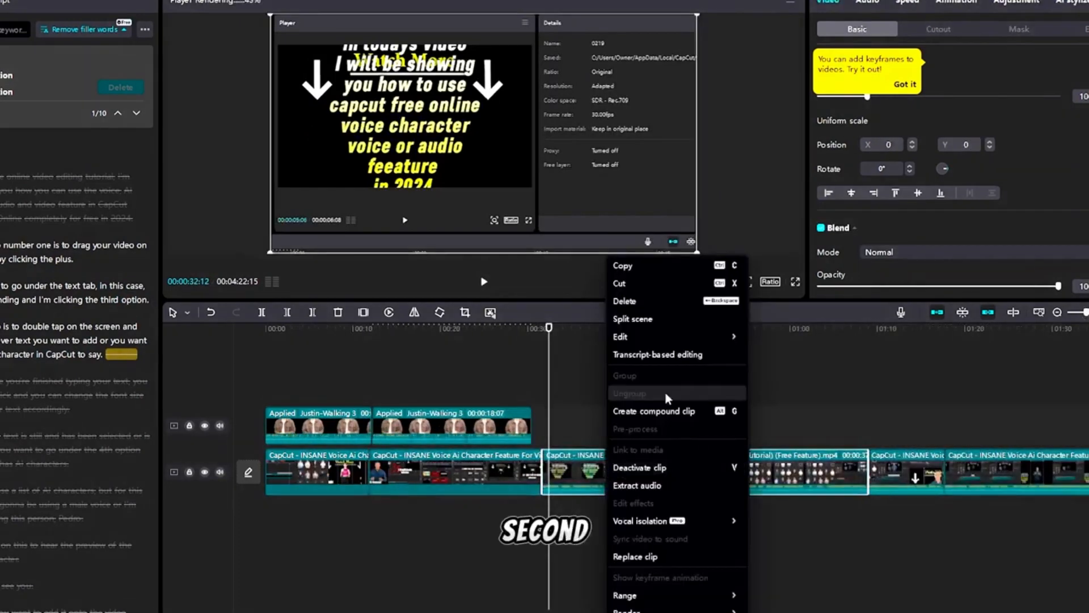
click(647, 356)
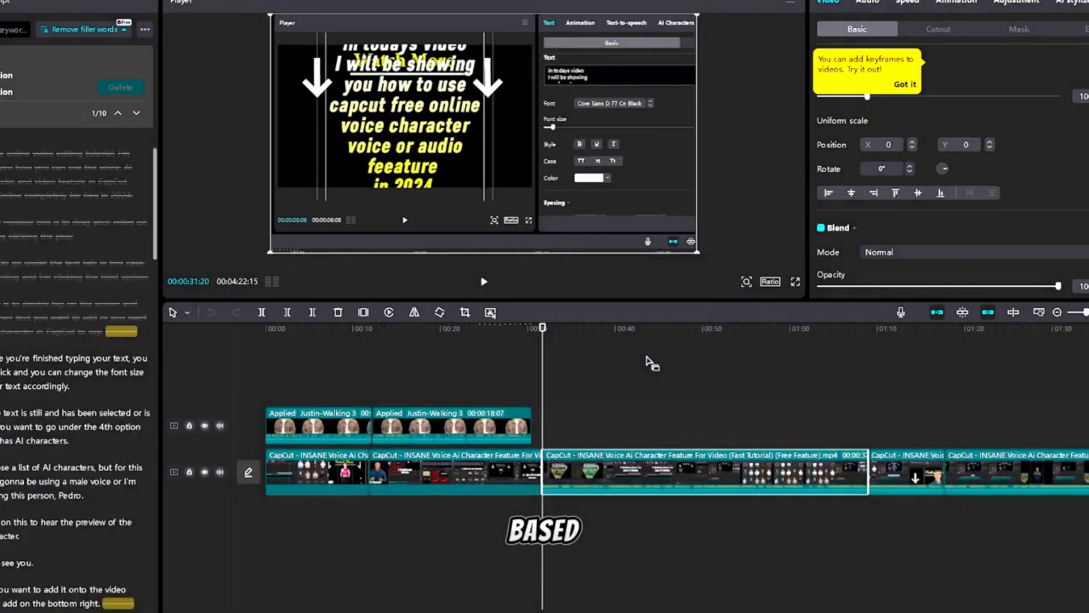
scroll(80, 385, down, 3)
drag(2, 265, 101, 531)
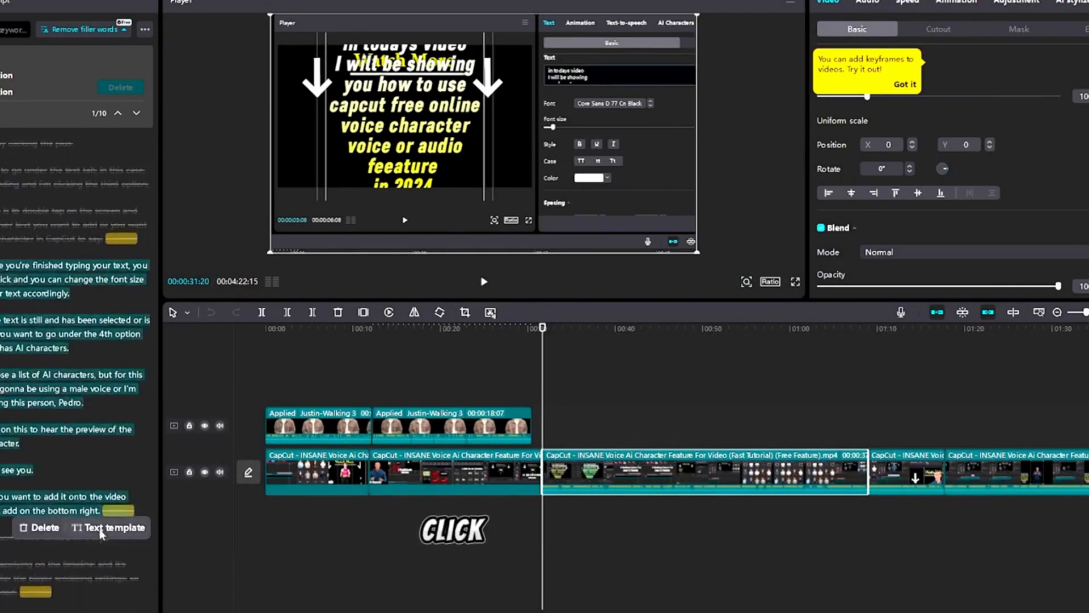
click(101, 532)
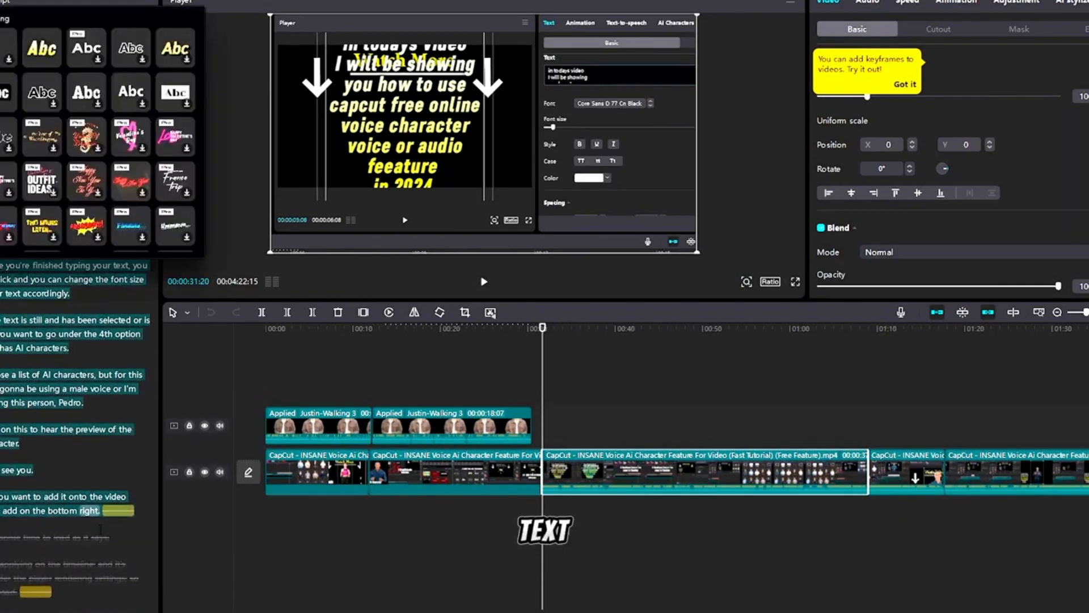
click(54, 61)
Move the new text clip to the start of that video clip
drag(301, 393, 404, 395)
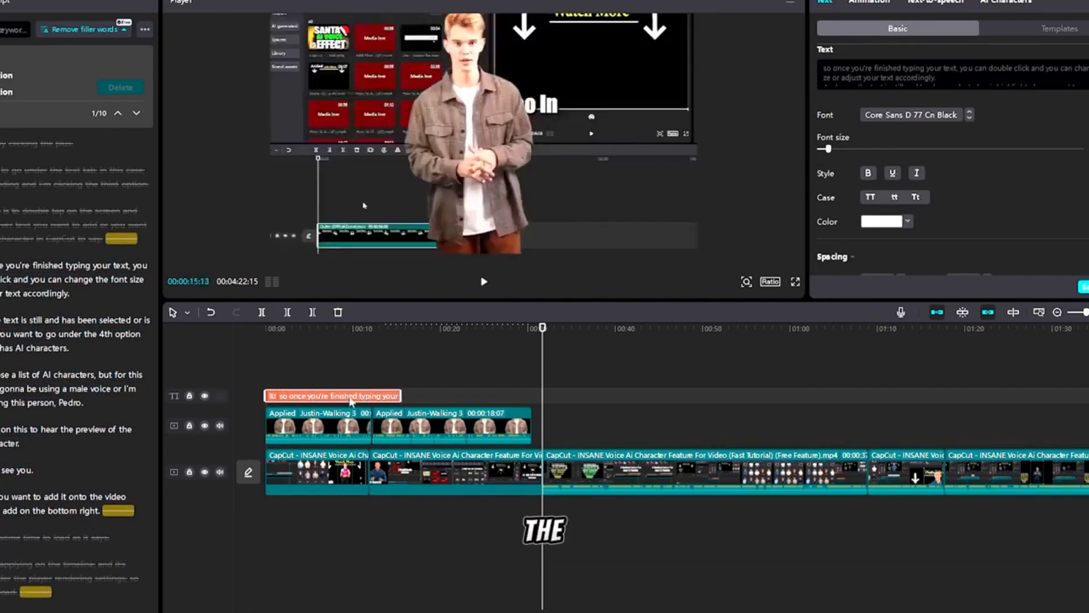
drag(297, 395, 575, 397)
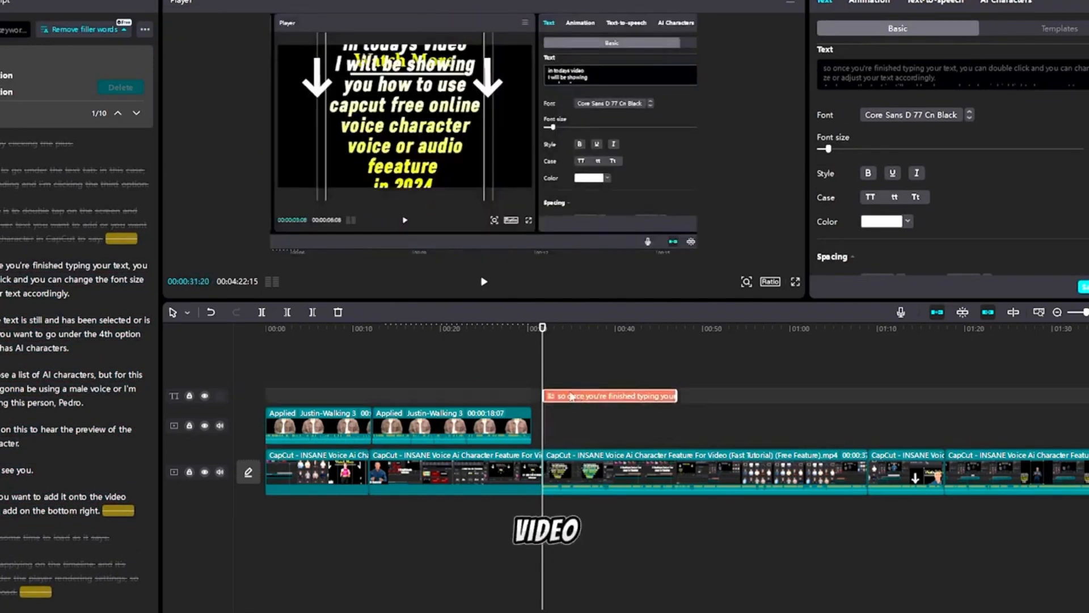
Try to add the Julia-Holding phone AI character for the text clip
click(1009, 2)
scroll(928, 210, down, 5)
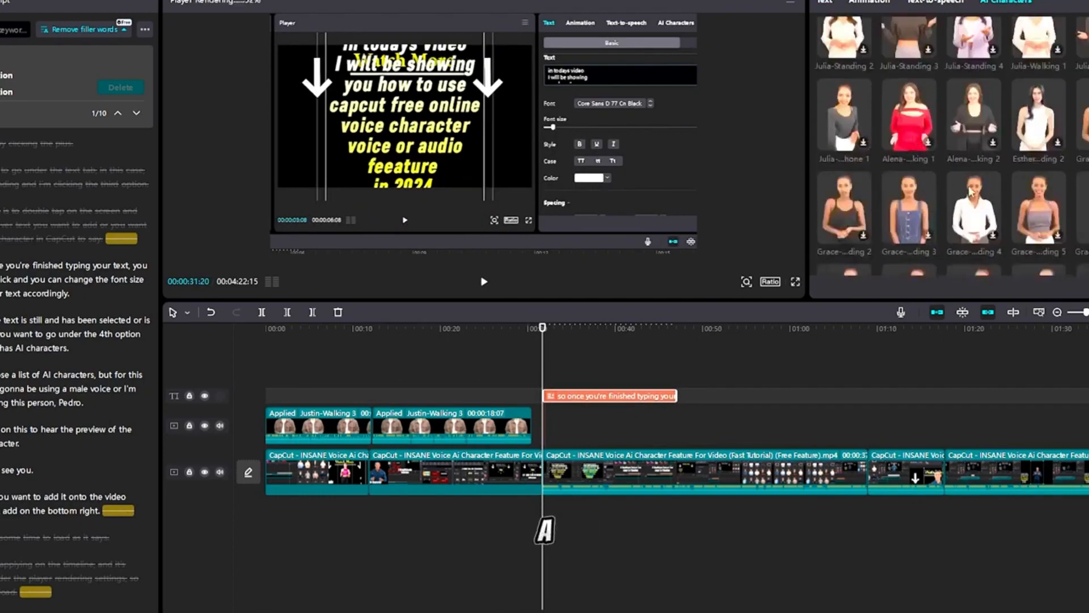
click(835, 115)
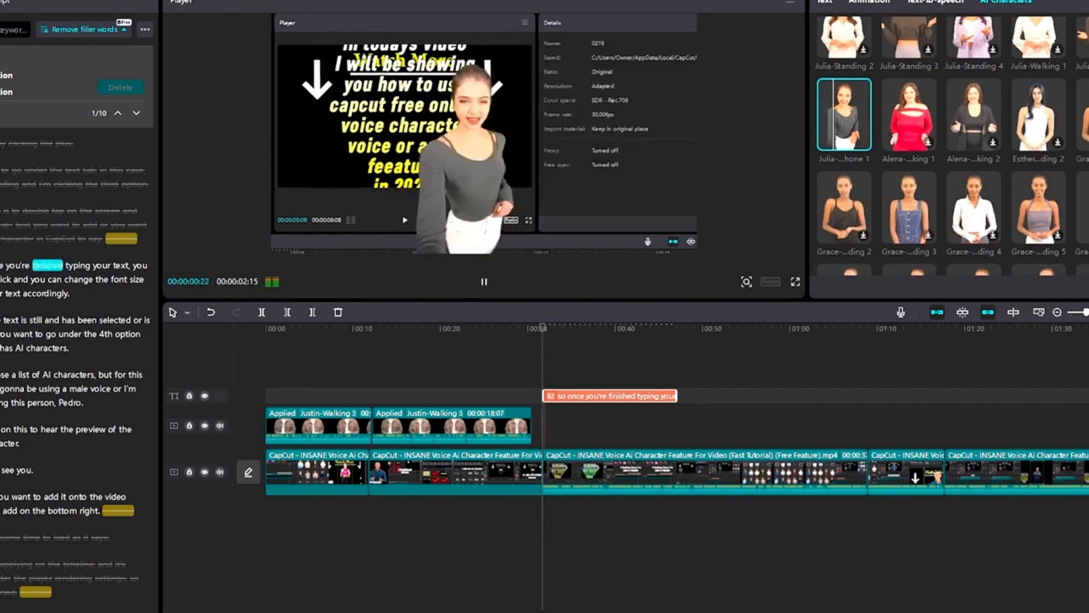
click(1088, 287)
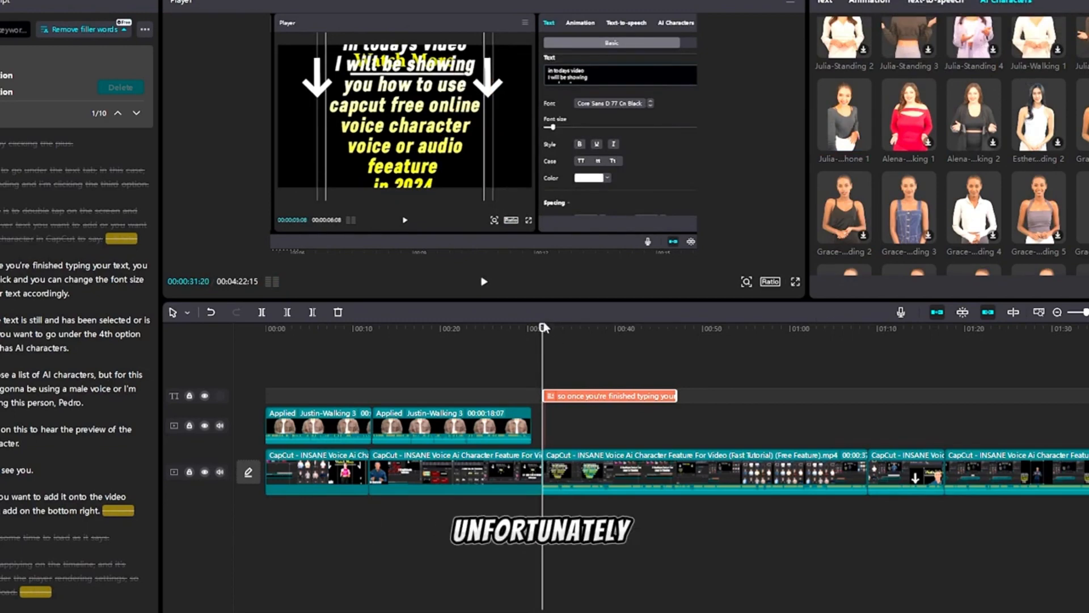
Split the video clip at about 00:00:44 to shorten the section for the next character
click(624, 466)
drag(632, 324, 652, 329)
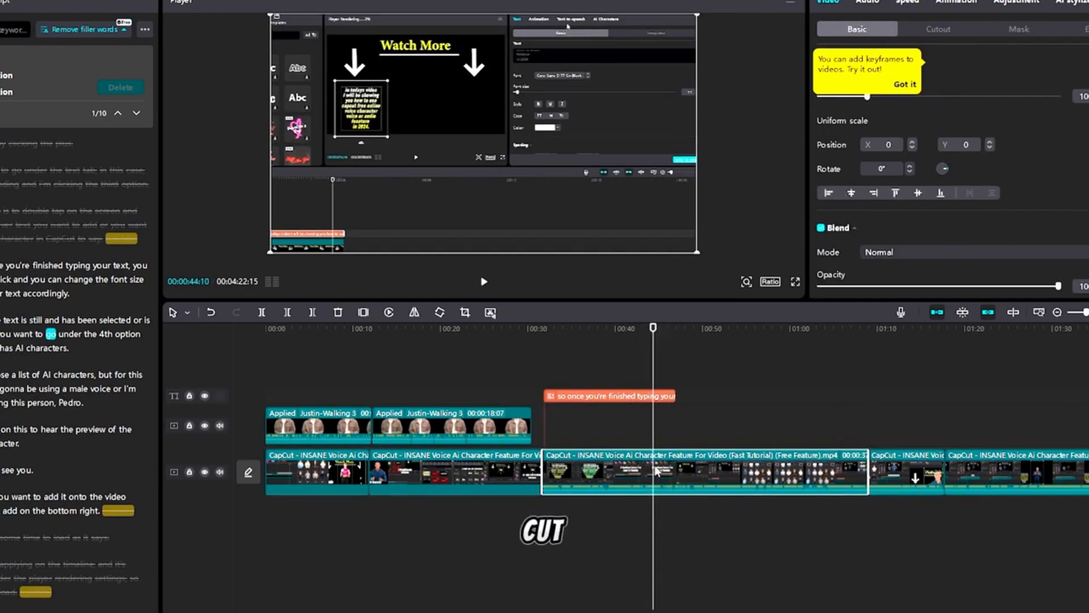
key(b)
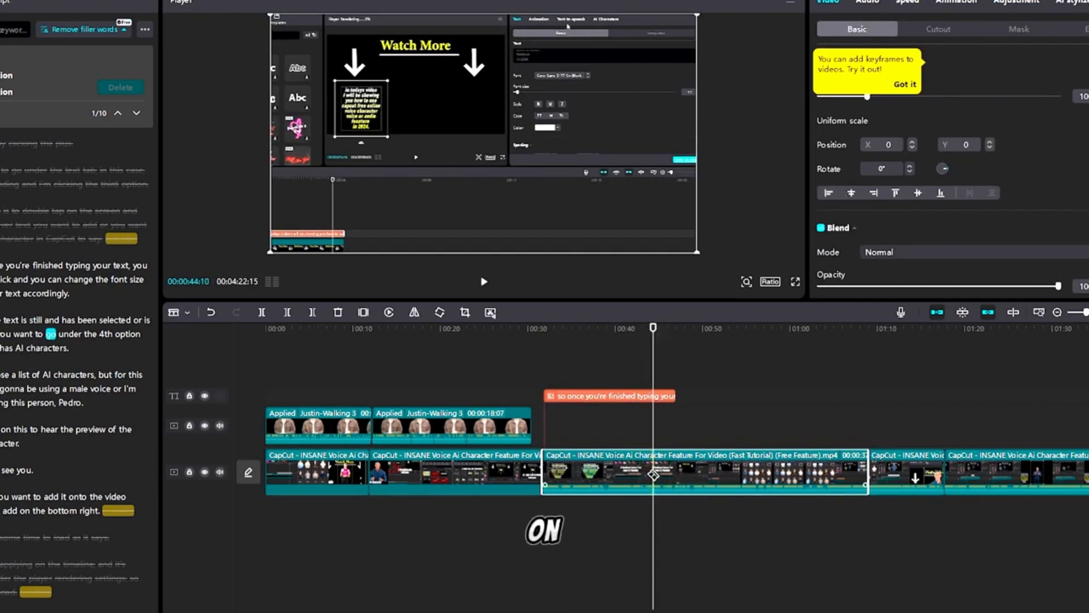
Turn the split clip's first part's transcript paragraphs into yellow Trending text, deleting the earlier longer text clip
click(653, 474)
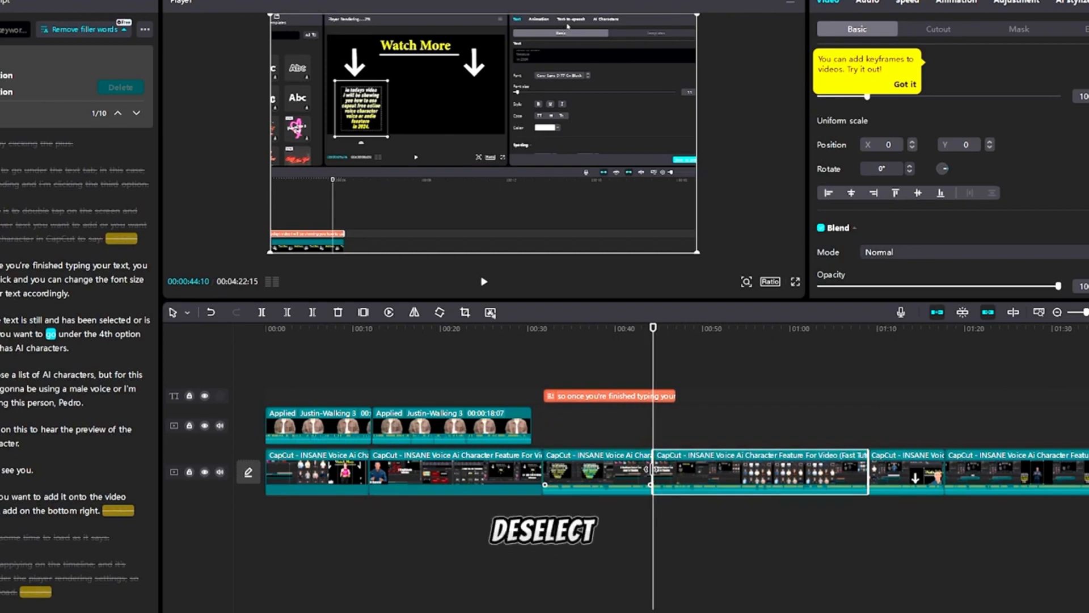
click(619, 442)
click(608, 464)
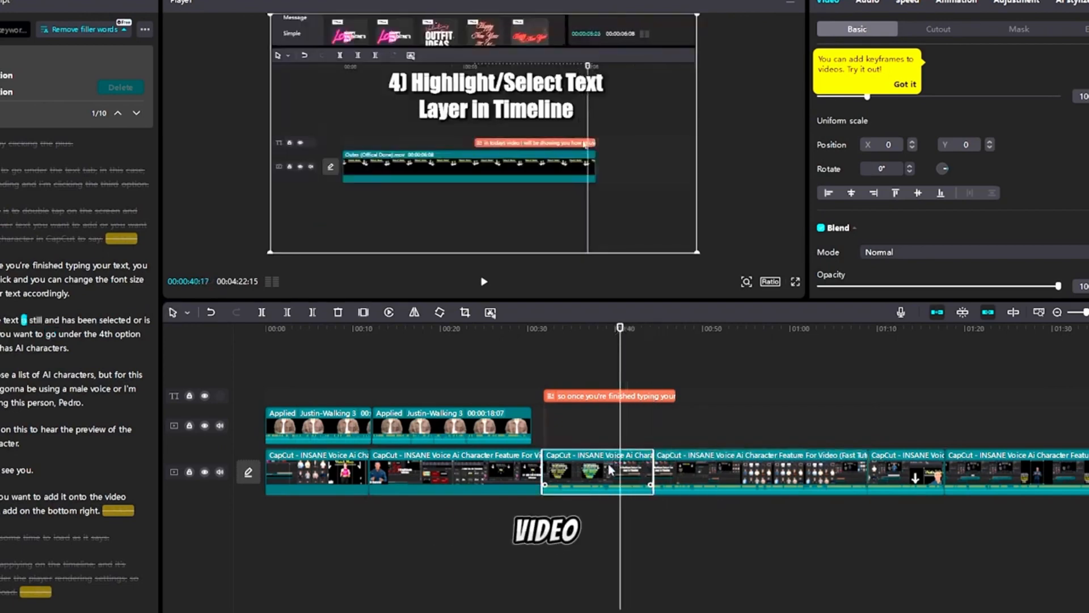
right_click(608, 464)
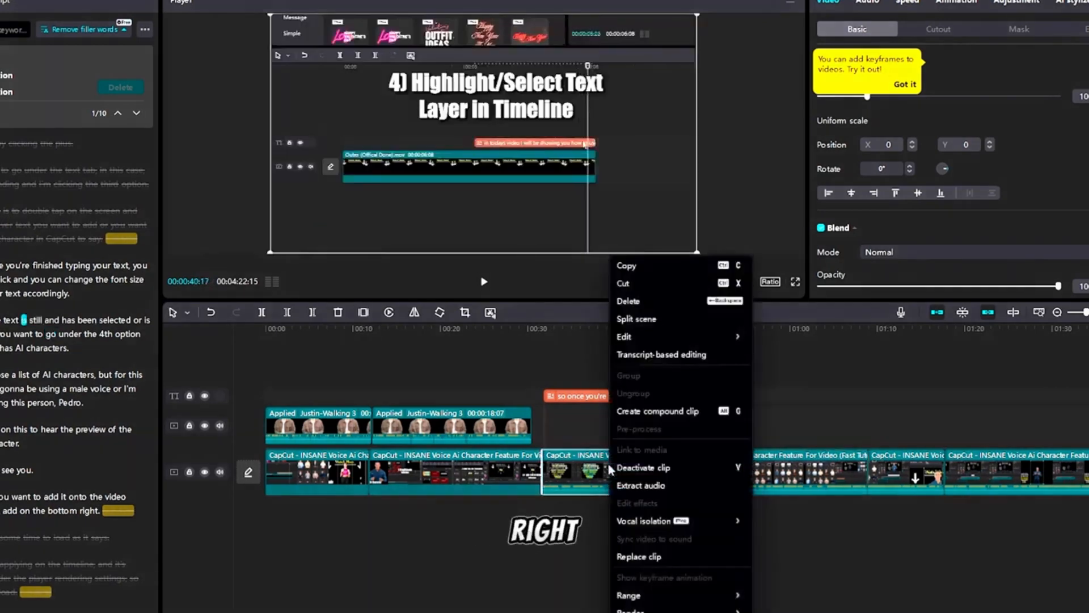
click(662, 355)
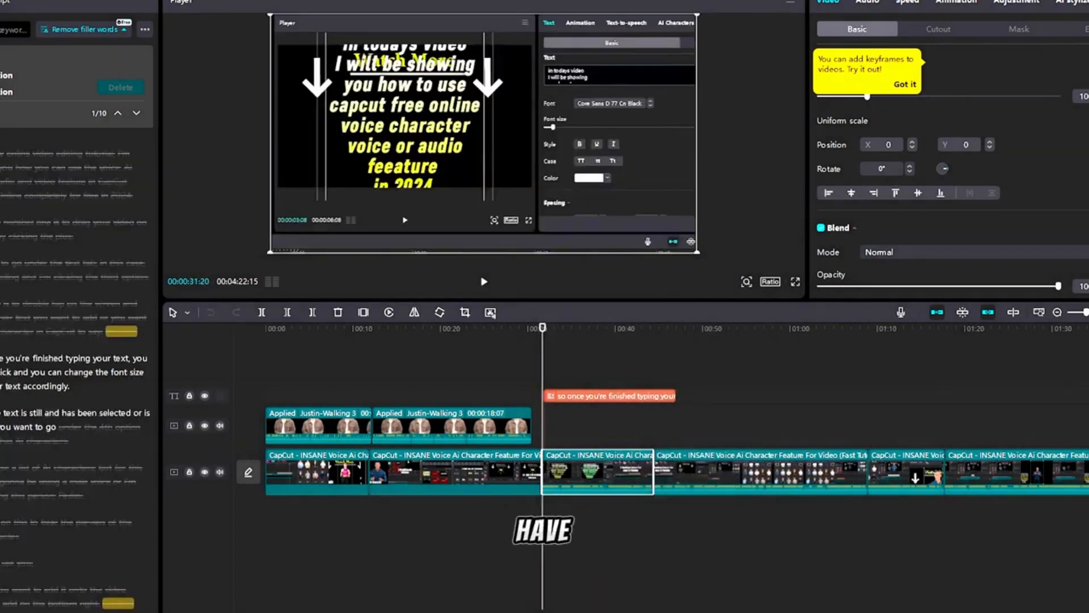
drag(1, 359, 52, 428)
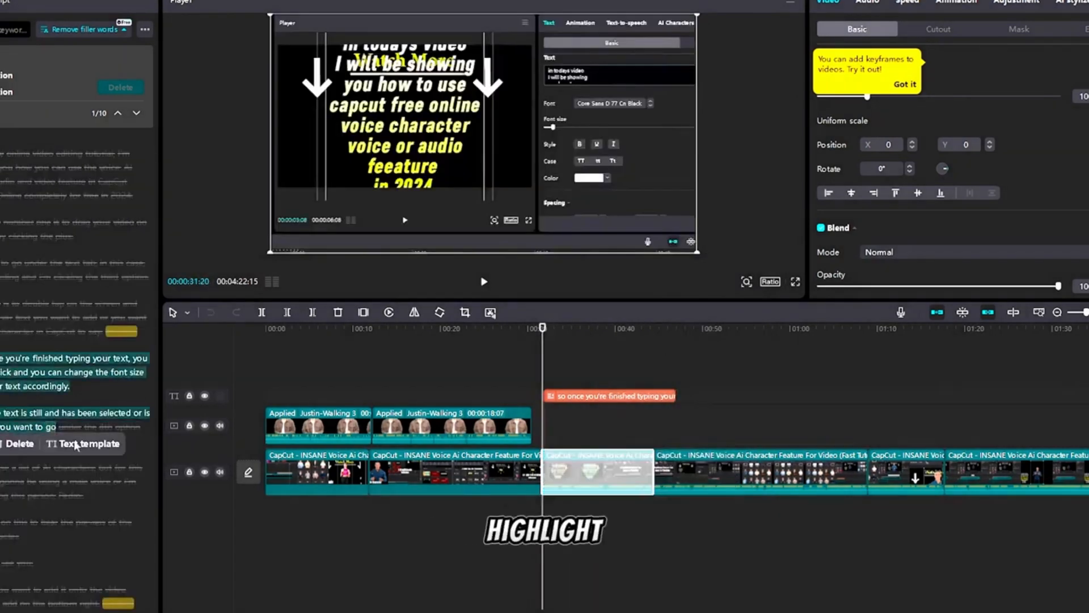
click(88, 446)
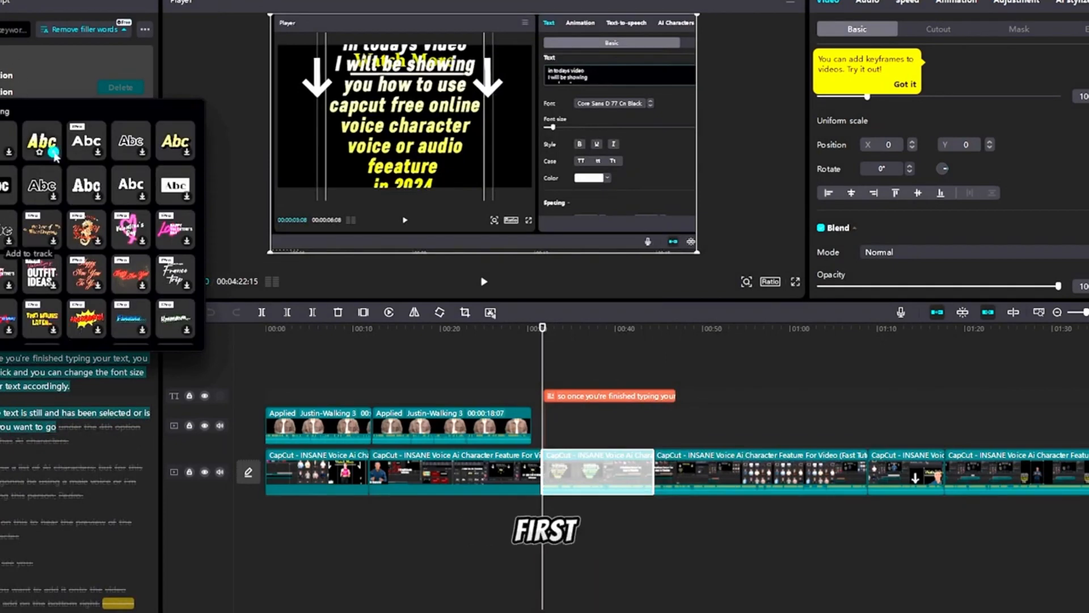
click(43, 136)
click(590, 400)
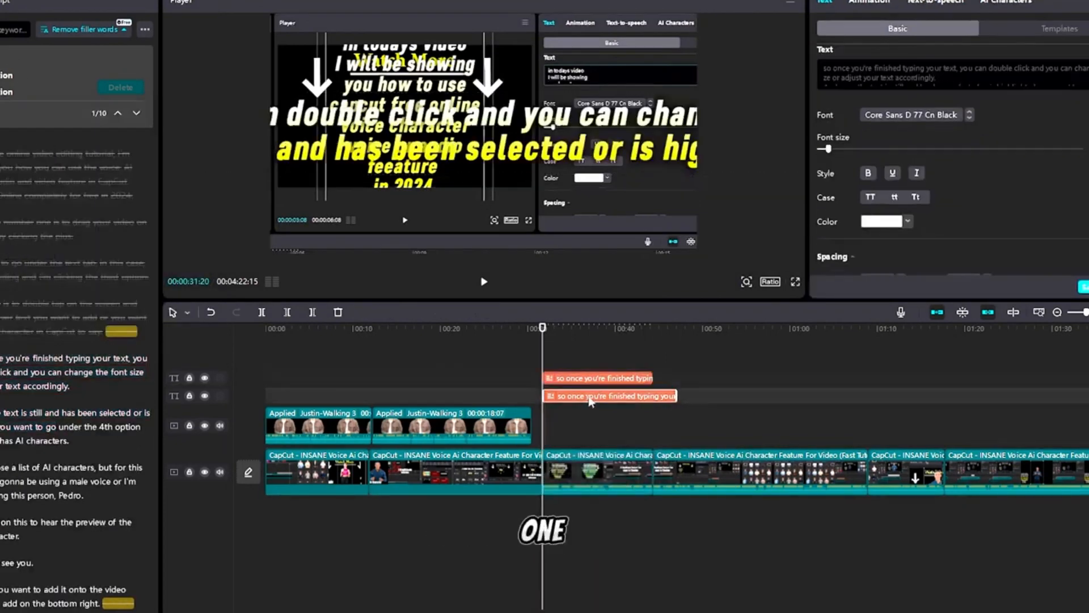
key(Delete)
Add the Julia-Holding phone AI character for the new text clip, then delete that text clip
click(626, 394)
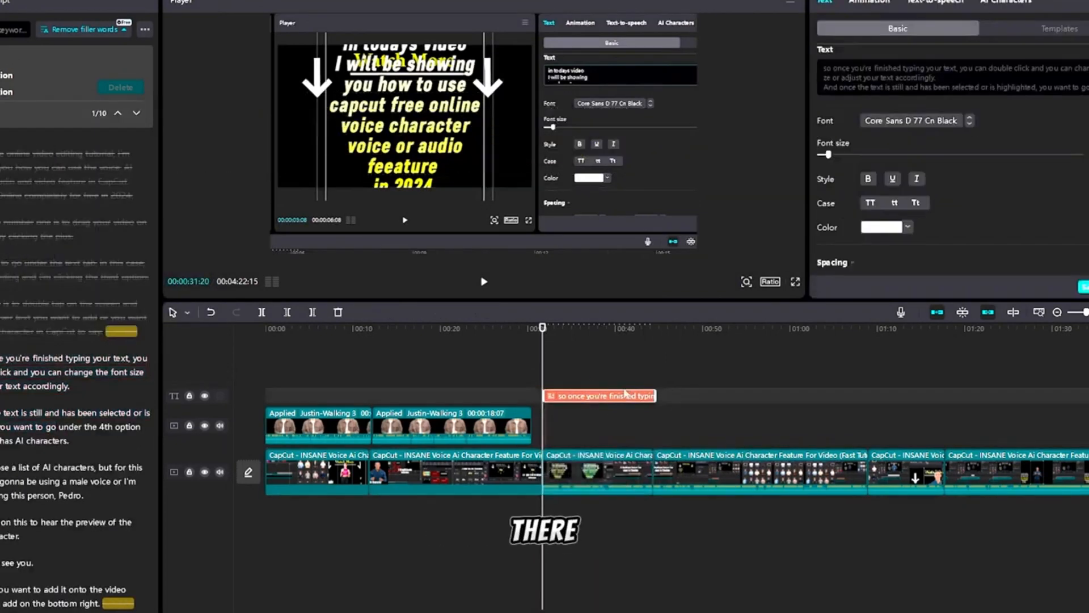
click(1004, 3)
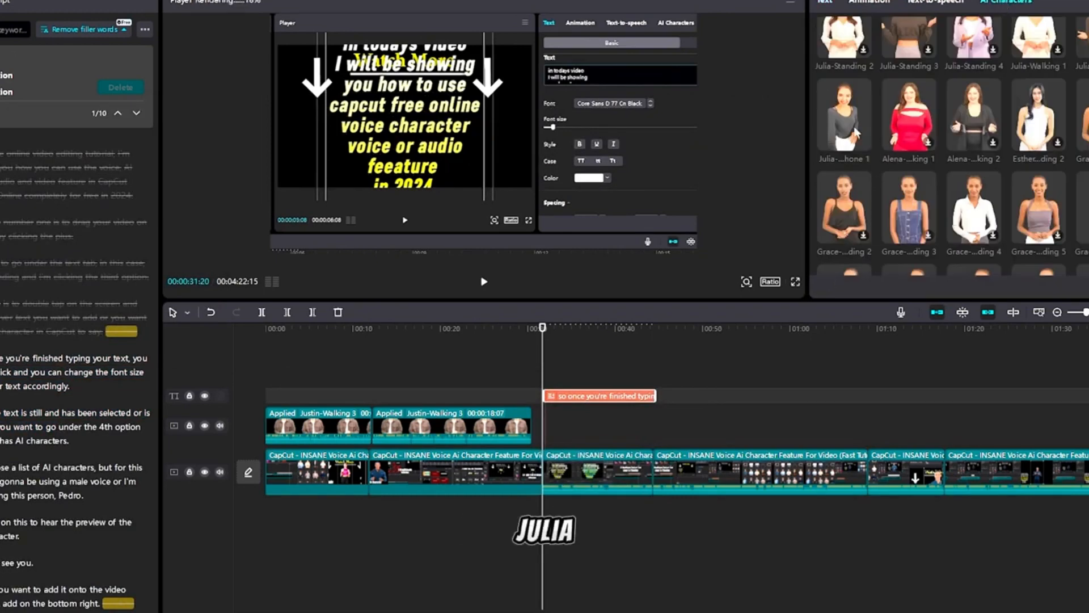
click(849, 127)
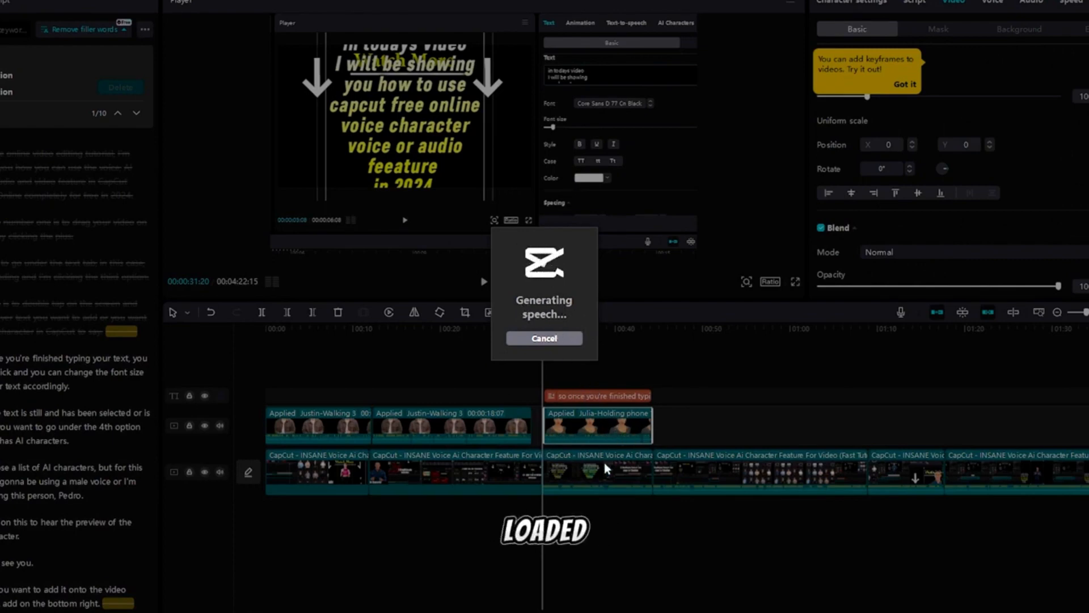
click(544, 338)
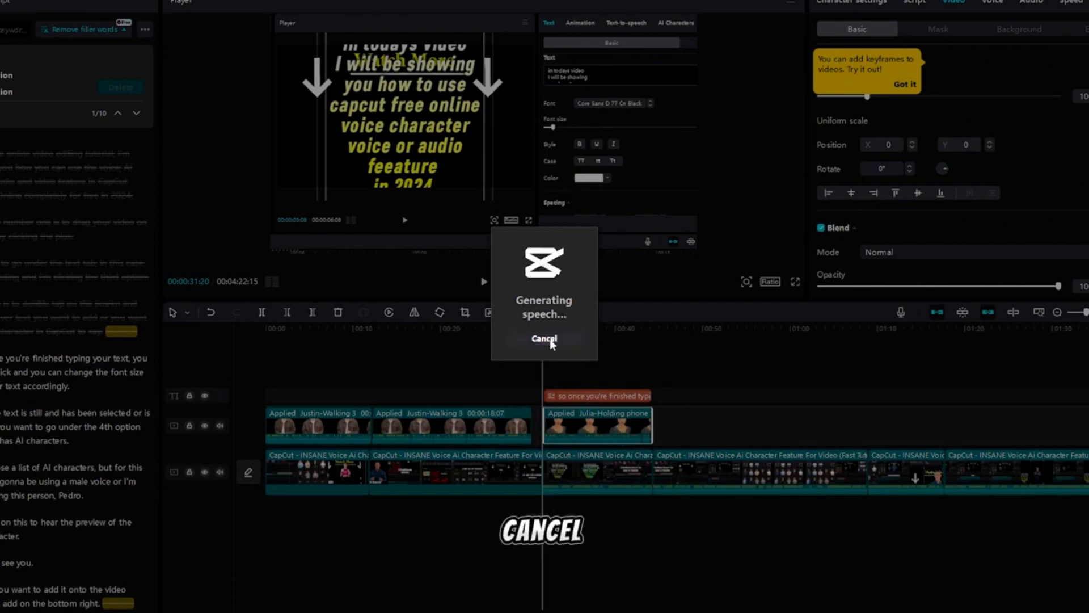
click(551, 329)
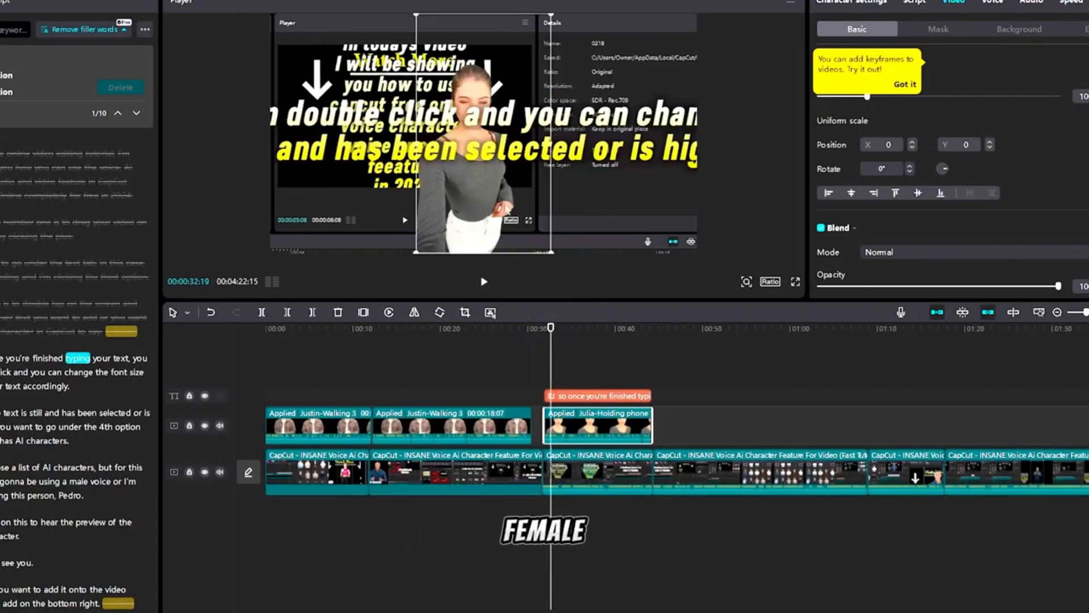
click(606, 399)
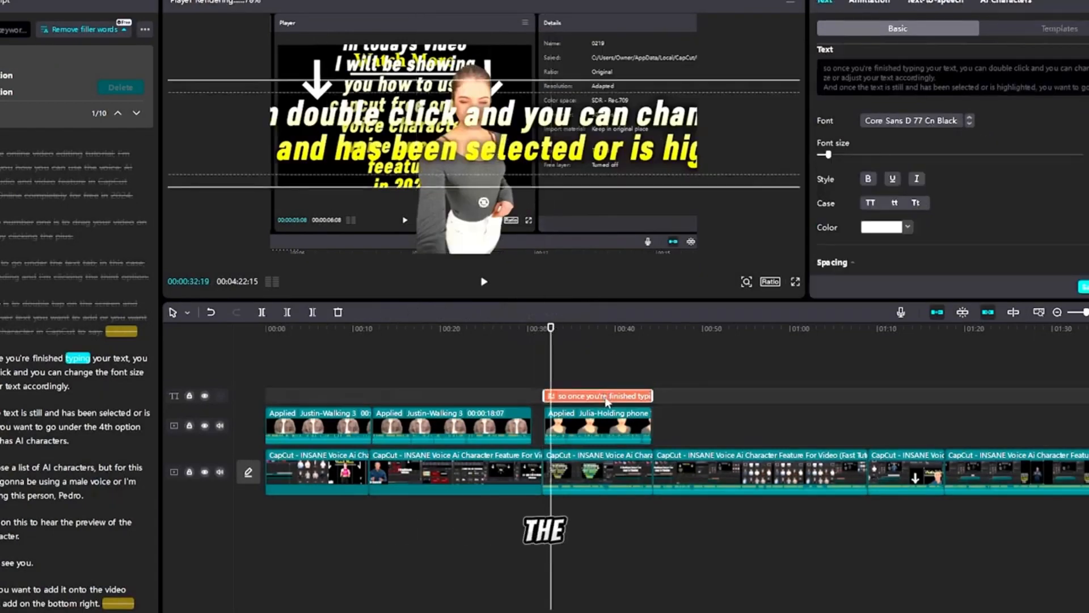
key(Delete)
Mute the video clip's audio beneath the Julia character clip and play back the result
click(598, 461)
drag(589, 487, 593, 506)
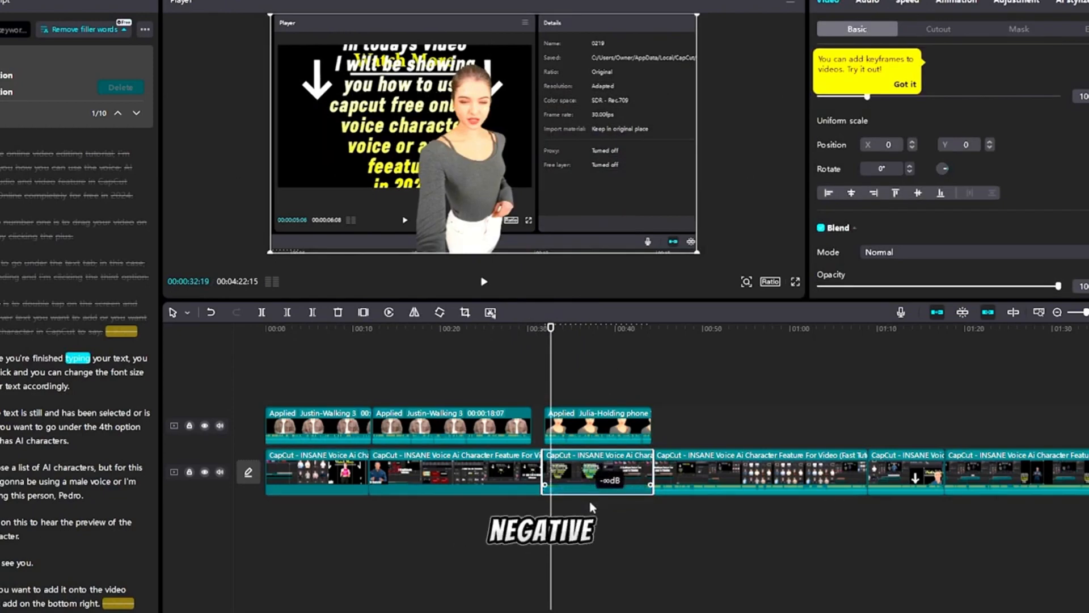
click(593, 427)
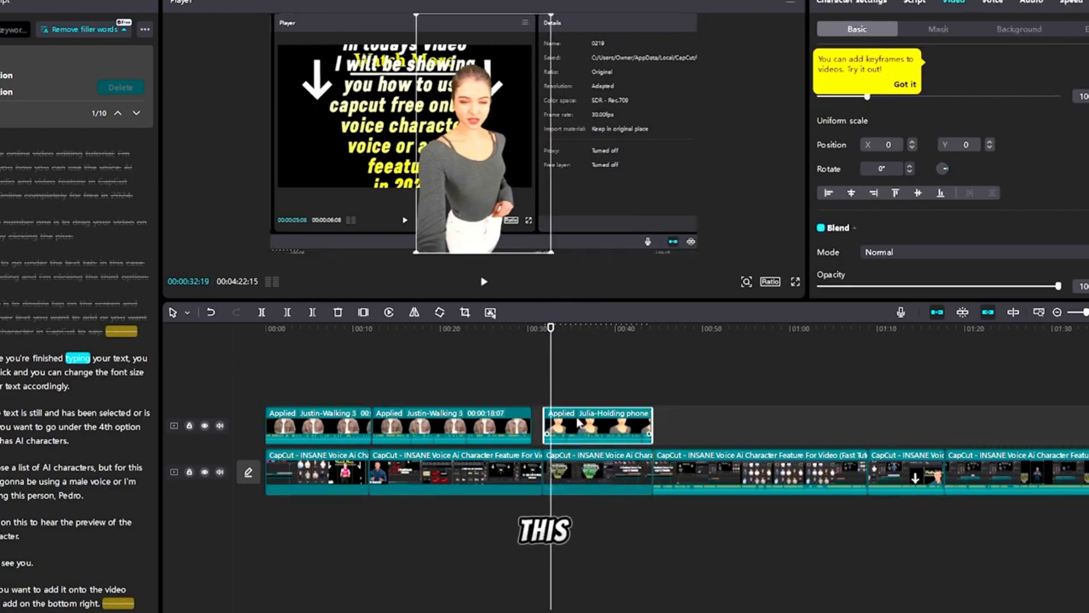
click(484, 281)
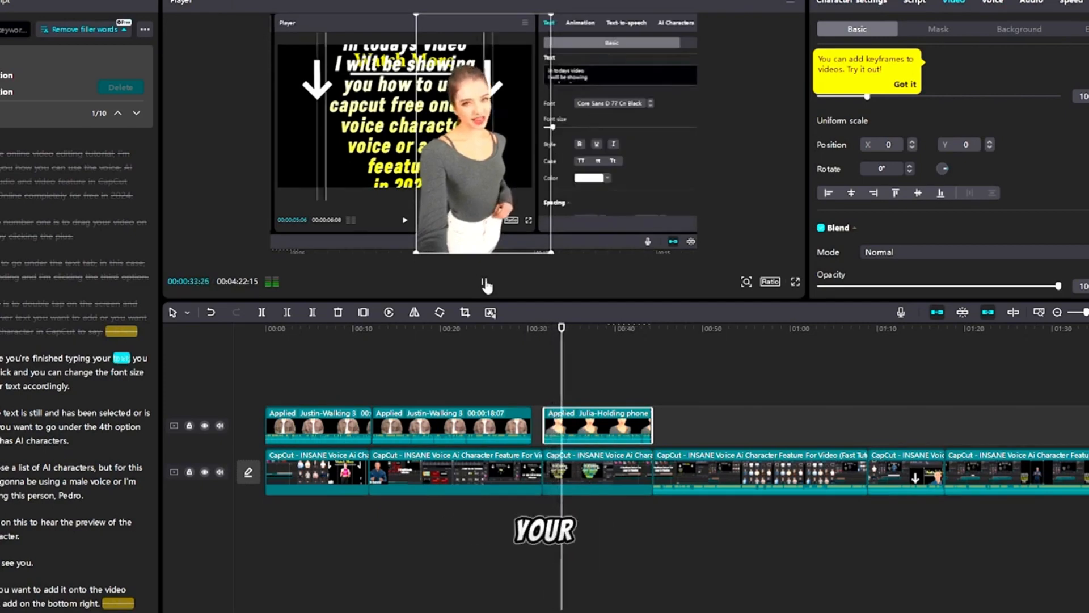